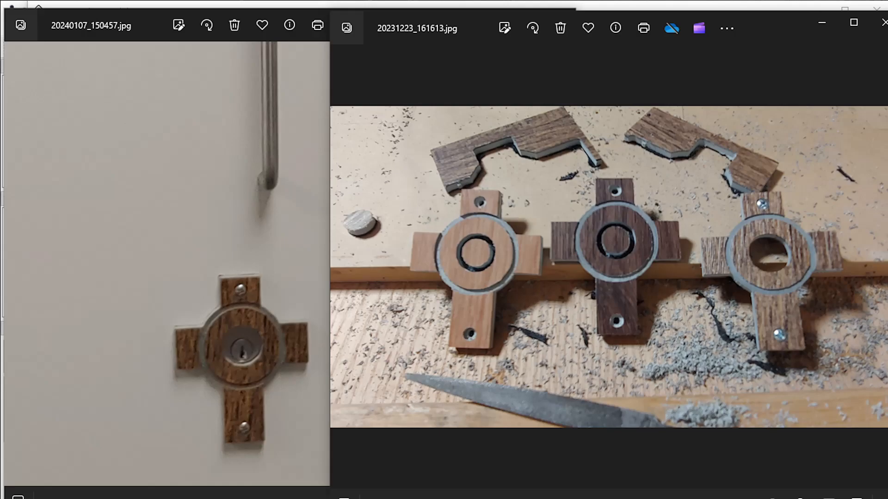
- Switch to Inkscape and look up the Object to Path command for all the shapes of the cross drawing
key(alt+Tab)
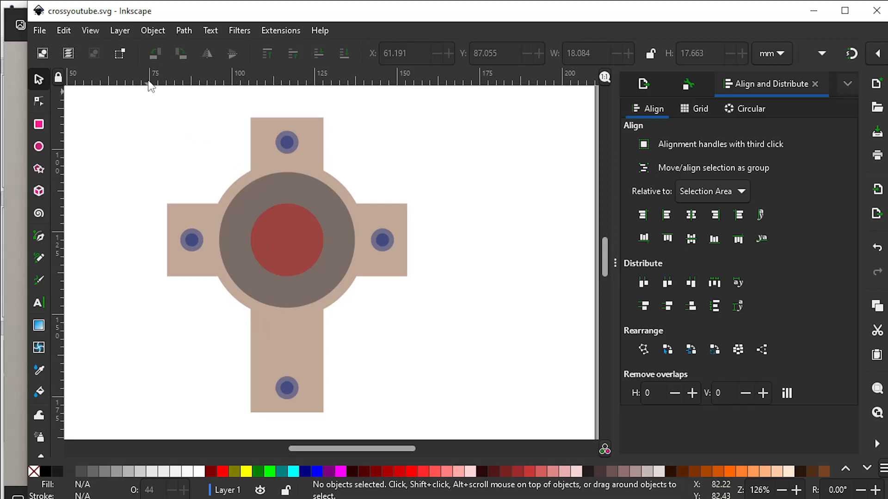
drag(129, 104, 449, 419)
click(183, 31)
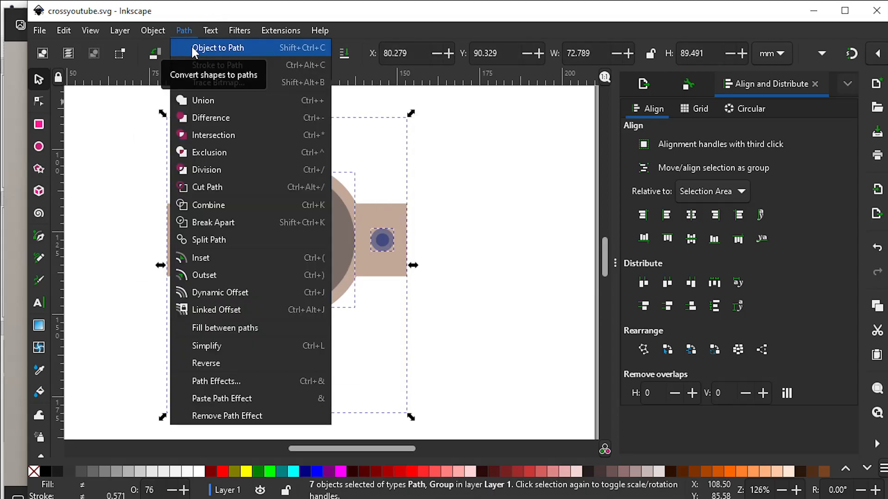
click(185, 28)
click(104, 137)
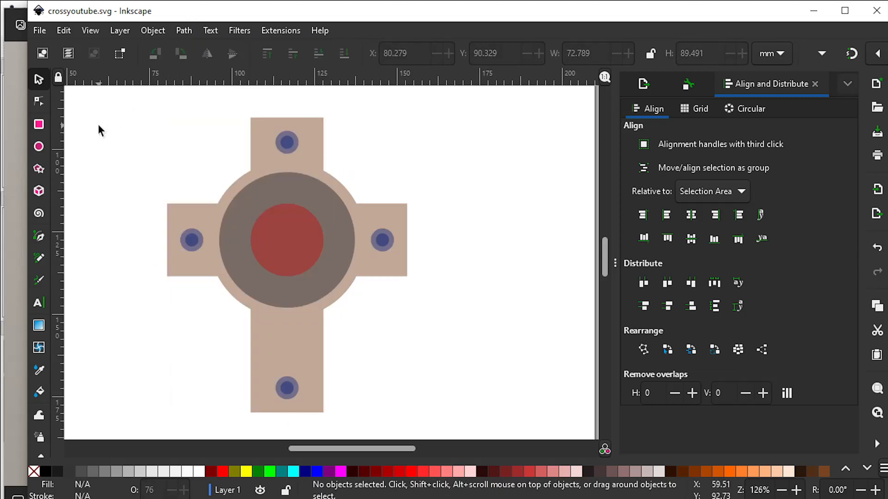
- Save the crossyoutube.svg drawing and switch to GatorCAM
click(40, 29)
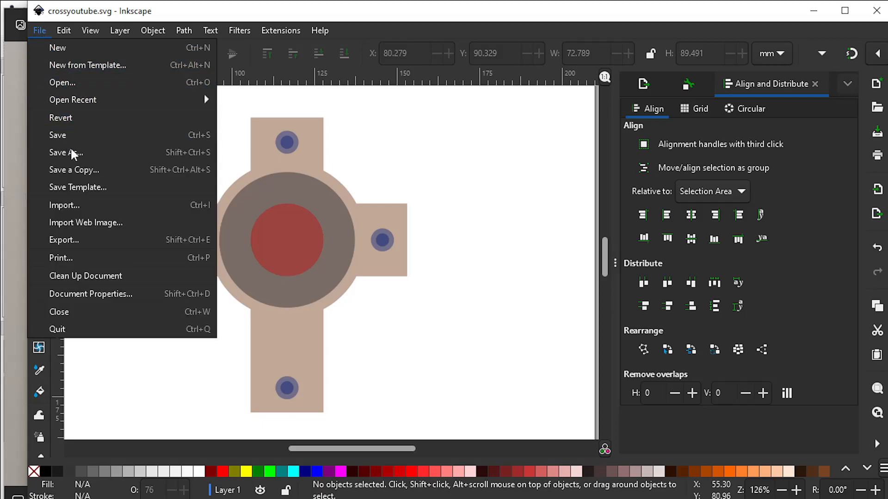
click(65, 135)
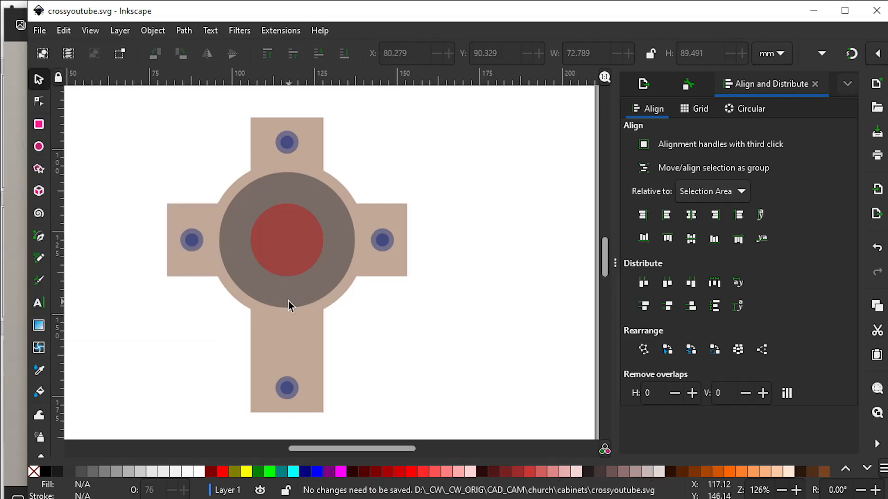
key(alt+Tab)
key(alt+Tab)
key(alt+Tab)
key(alt+Tab)
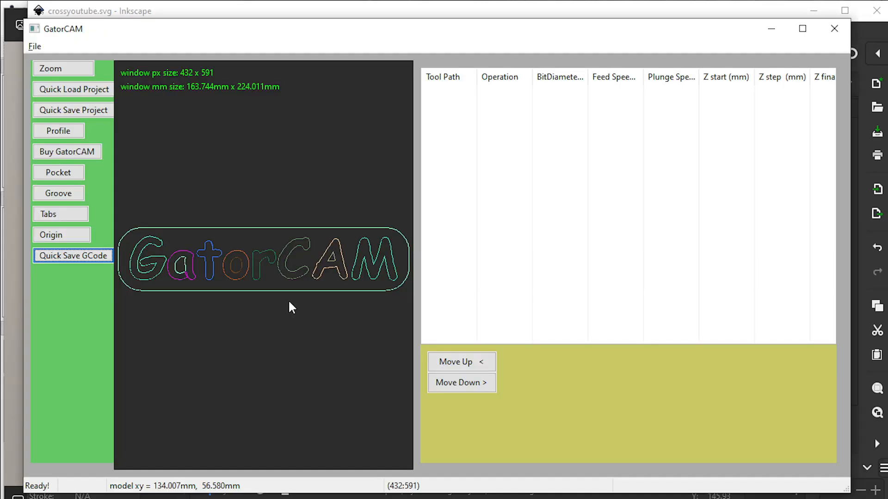
- Open crossyoutube.svg from the CAD_CAM\church\cabinets folder
click(34, 46)
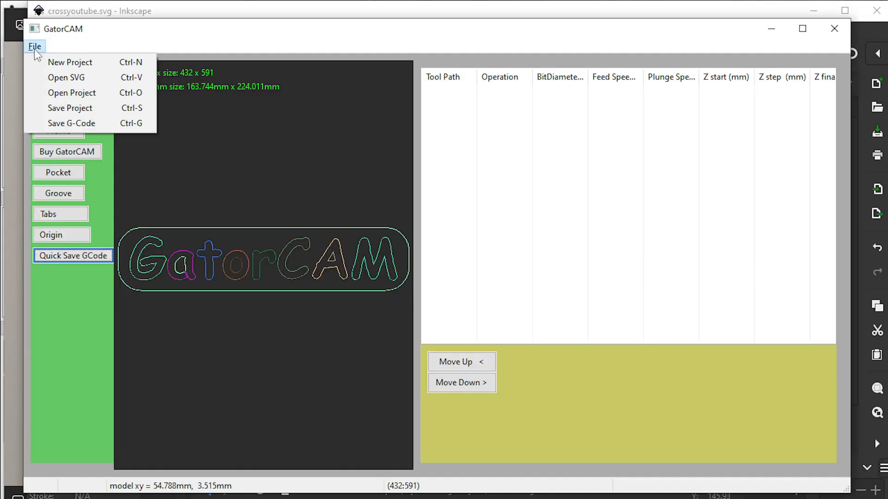
click(51, 79)
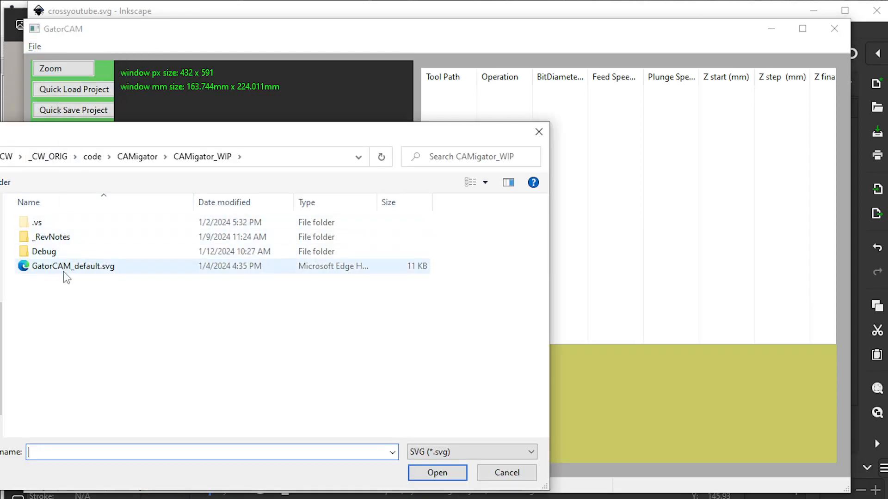
click(284, 158)
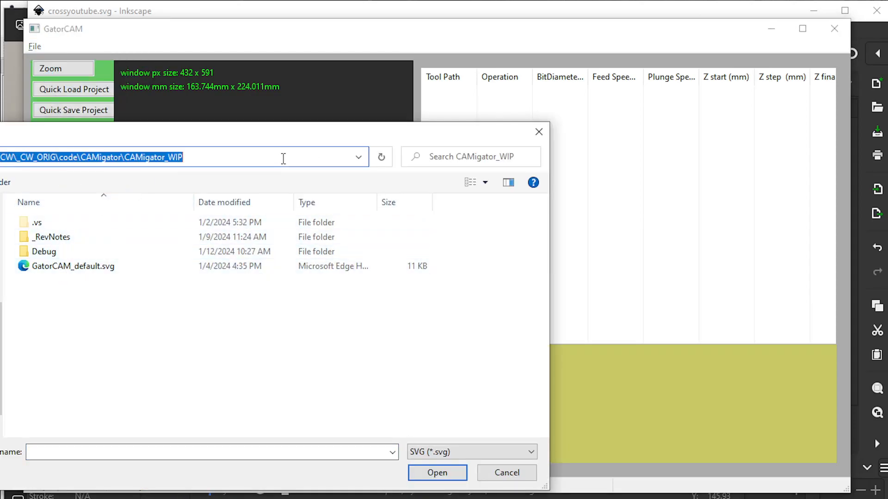
text(CW\_CW_ORIG\CAD_CAM\church\cabinets)
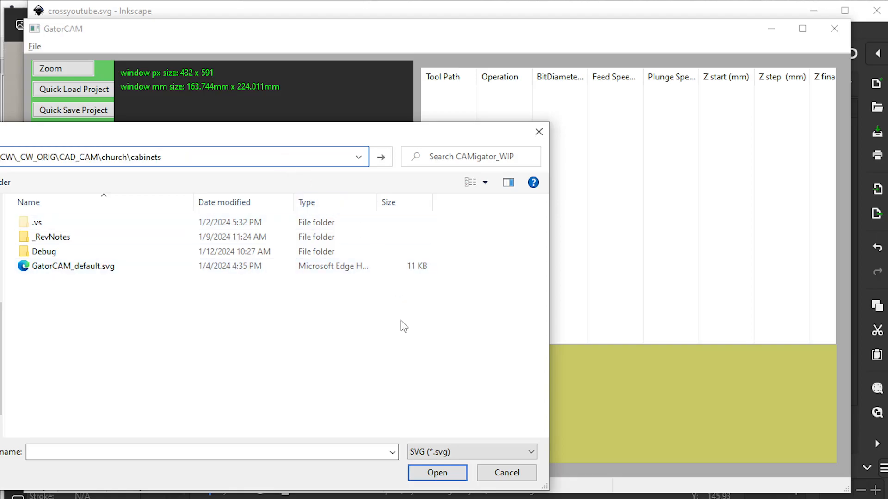
key(Return)
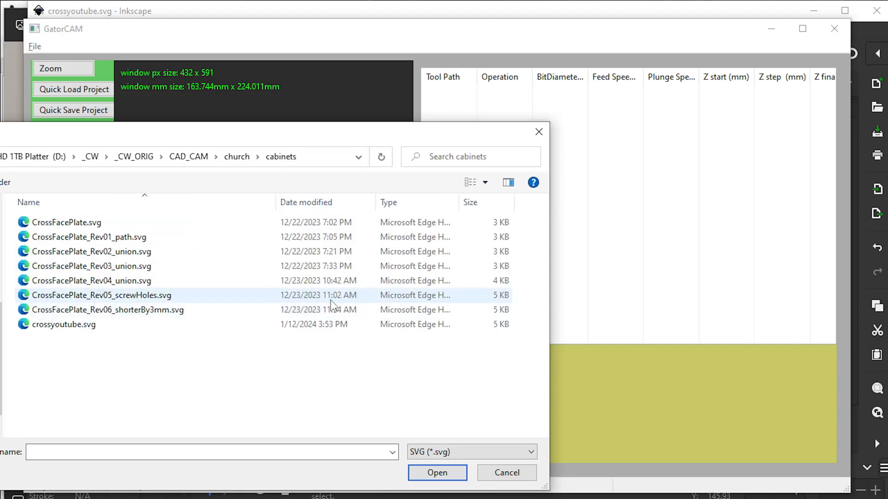
double_click(89, 325)
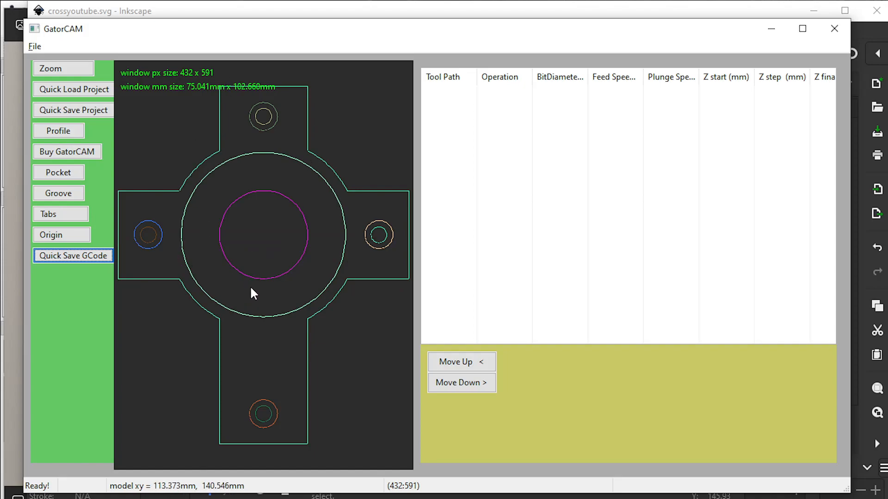
- Create a profile toolpath around the outer outline of the cross and clear the shape selection
click(236, 363)
click(236, 363)
click(236, 363)
click(236, 363)
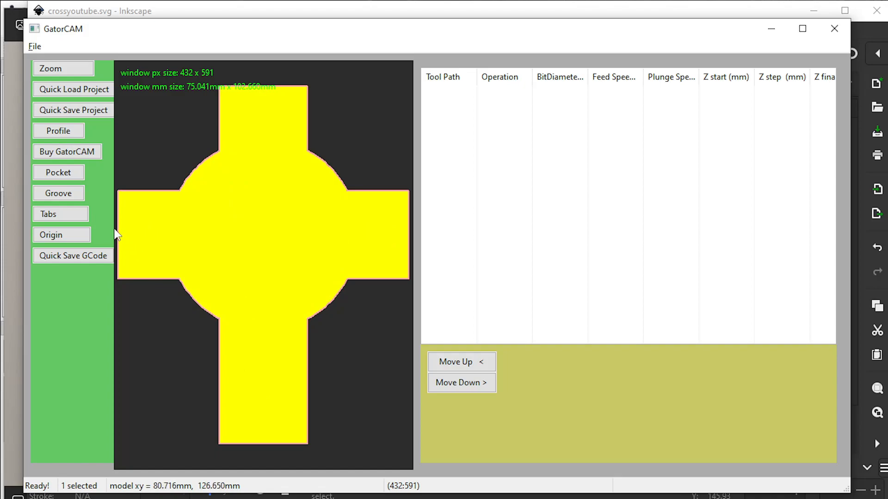
click(54, 132)
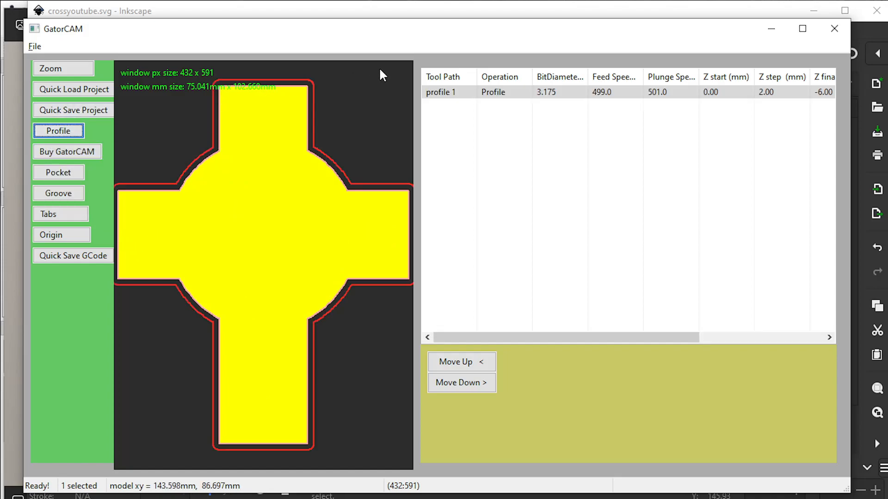
click(622, 93)
click(391, 140)
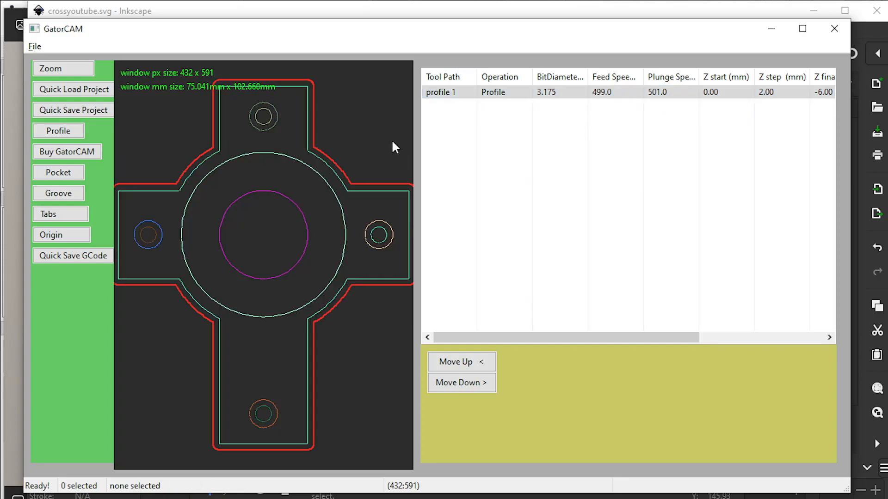
- Generate two trial profile toolpaths and a groove toolpath from the circle at the cross's center
click(282, 239)
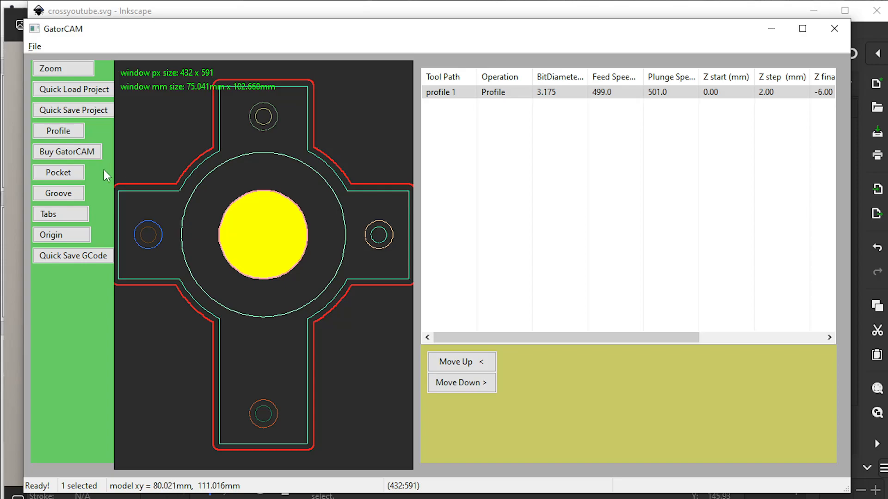
click(66, 135)
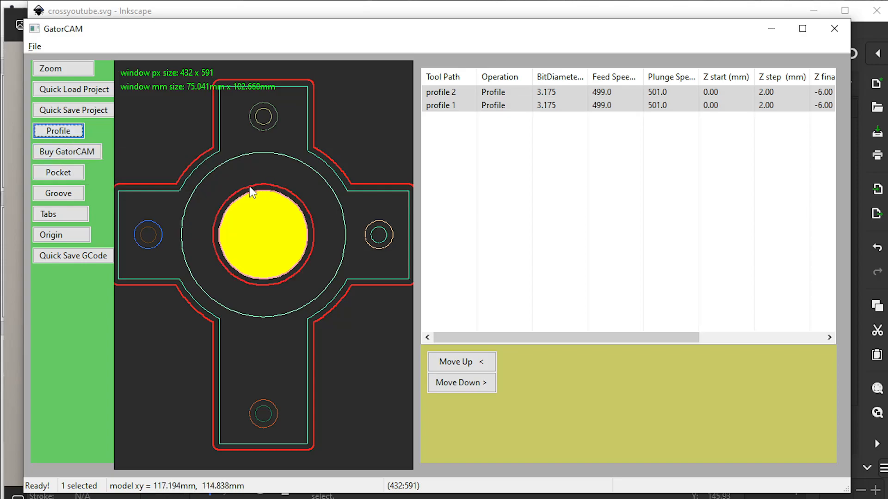
click(69, 133)
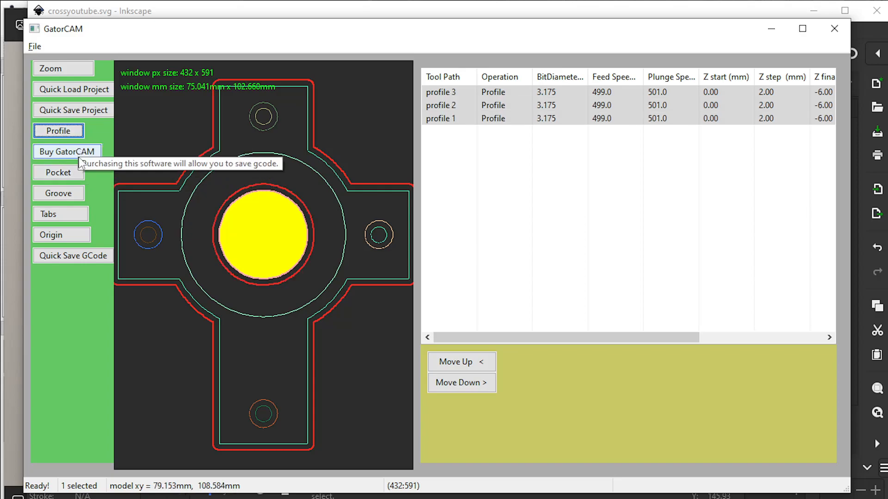
click(69, 194)
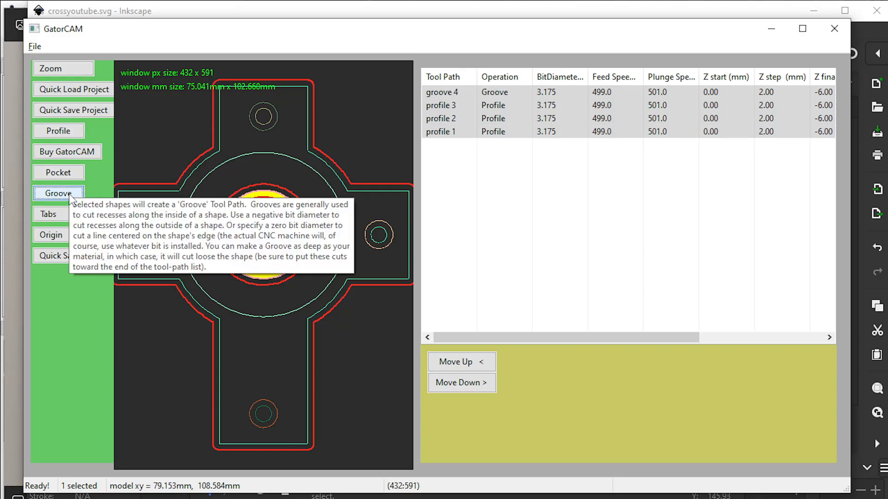
- Delete the central circle's two profile toolpaths, profile 3 and profile 2, and select its groove toolpath
click(460, 105)
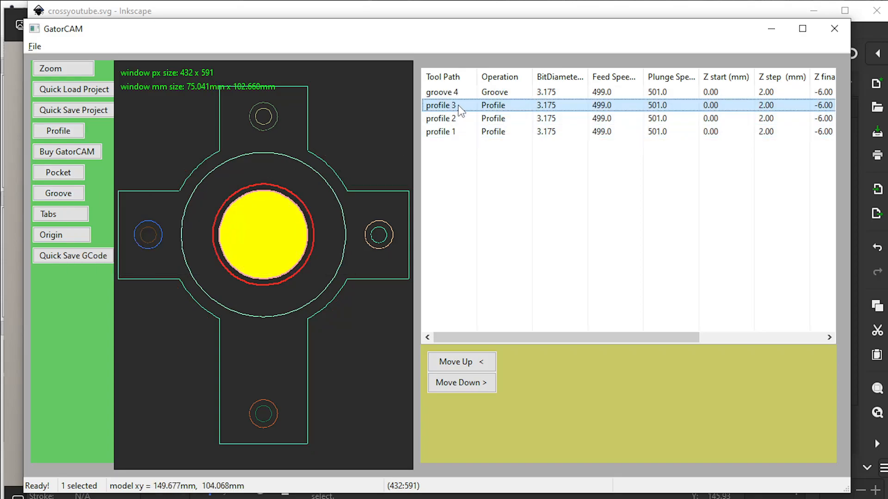
key(Delete)
click(457, 107)
key(Delete)
click(455, 93)
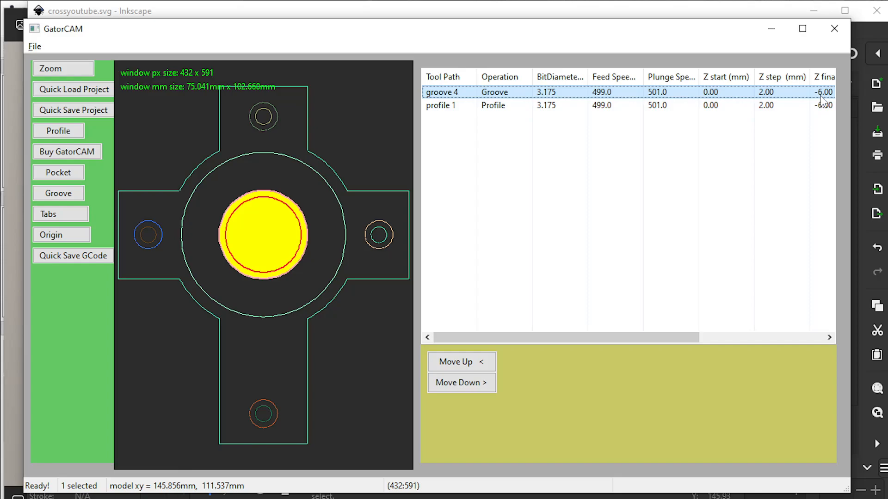
- Try out the different selection combinations of the concentric circles at the right arm's screw hole
click(380, 235)
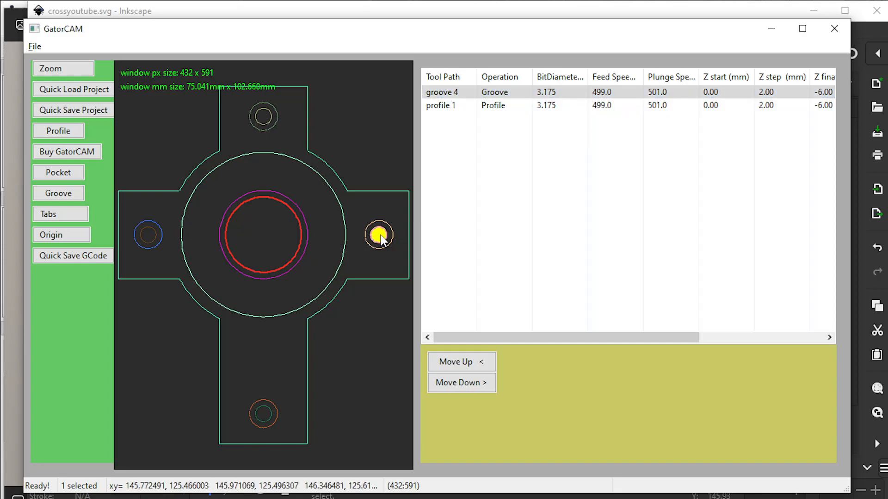
click(364, 260)
click(364, 260)
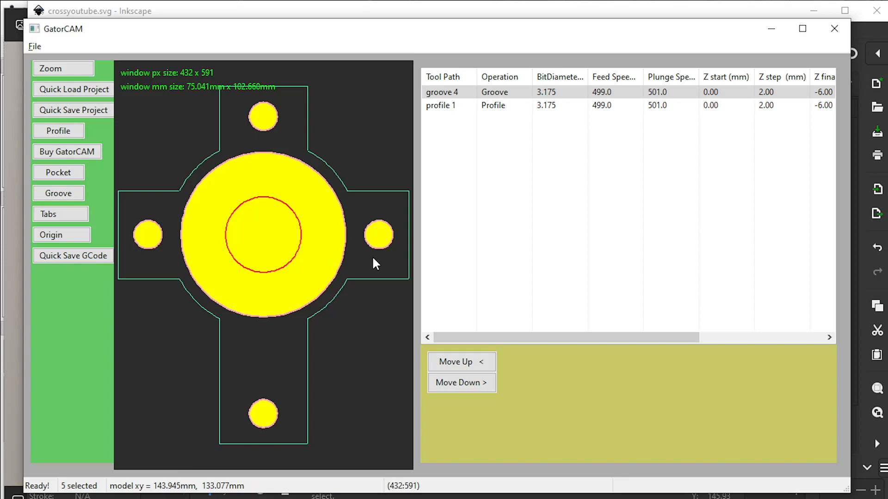
click(377, 232)
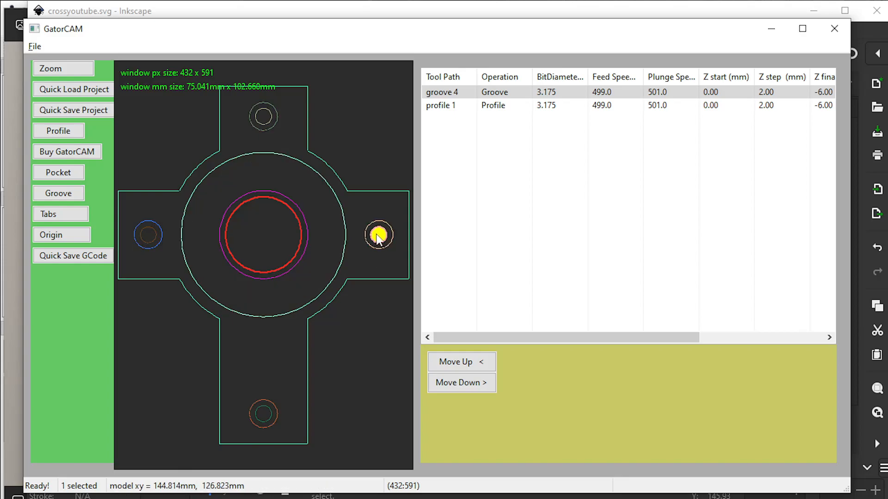
shift+click(376, 246)
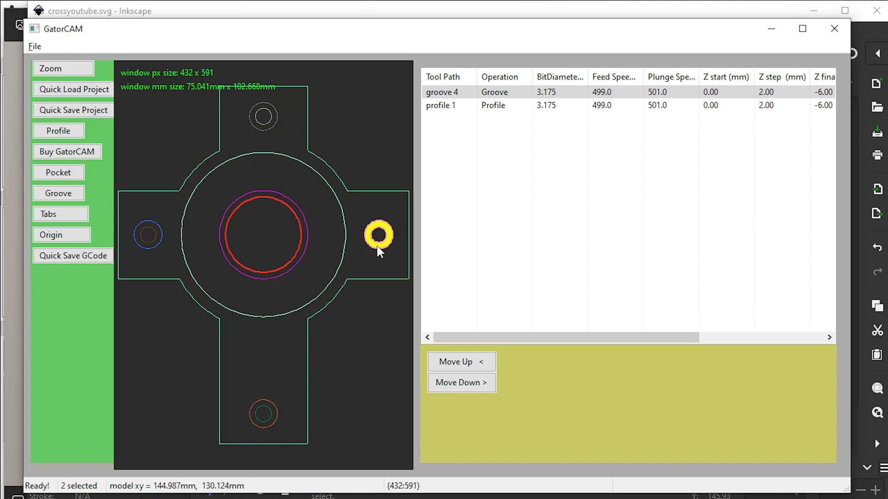
click(378, 241)
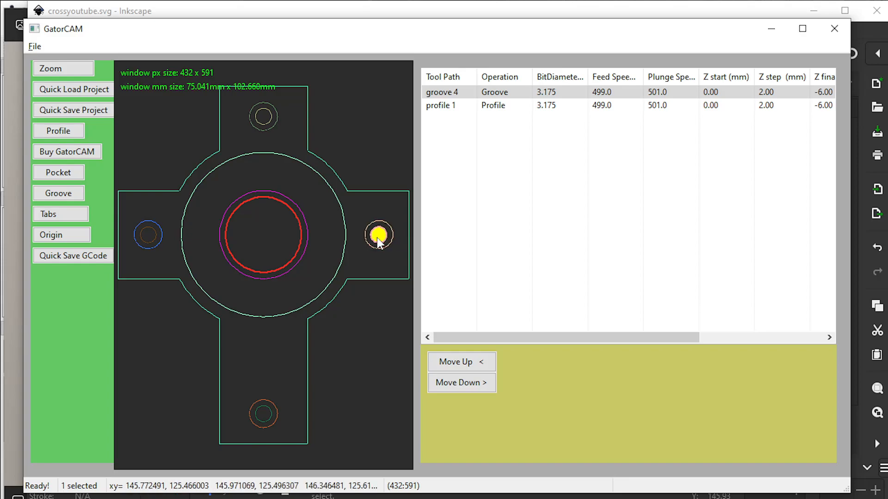
click(377, 241)
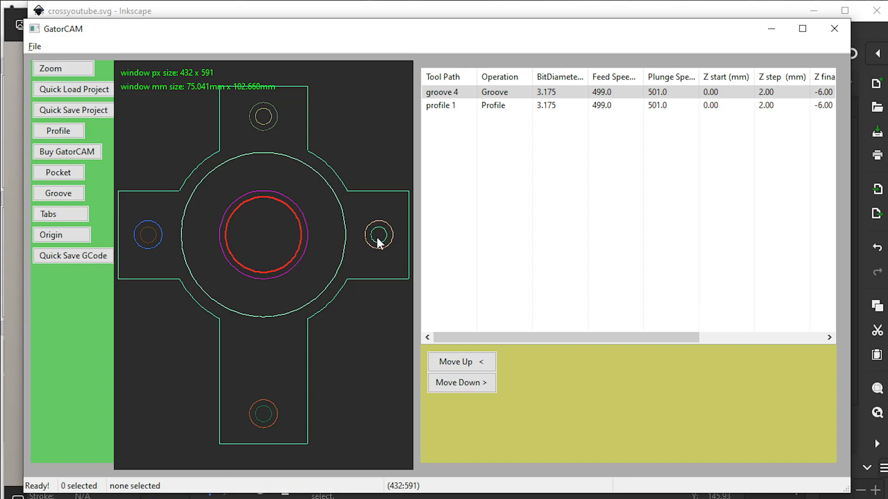
click(378, 238)
click(377, 237)
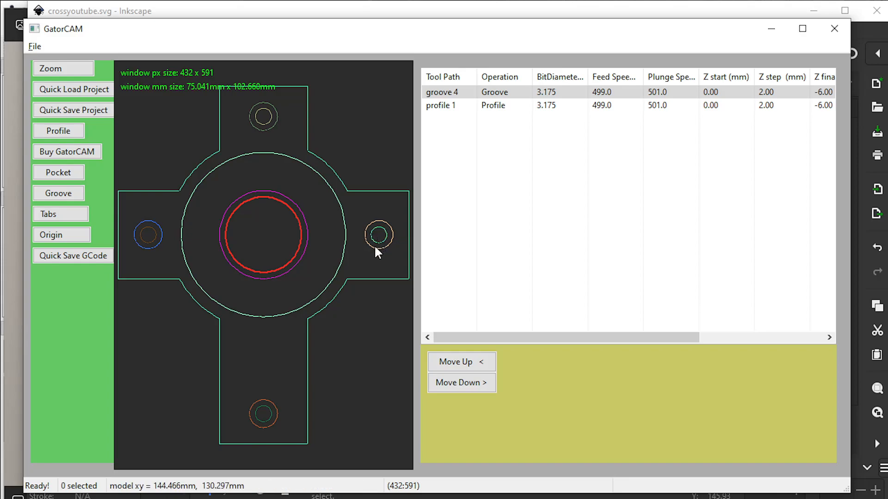
- Create a pocket toolpath for the larger circle of the screw hole in the cross's right arm
click(376, 251)
click(376, 251)
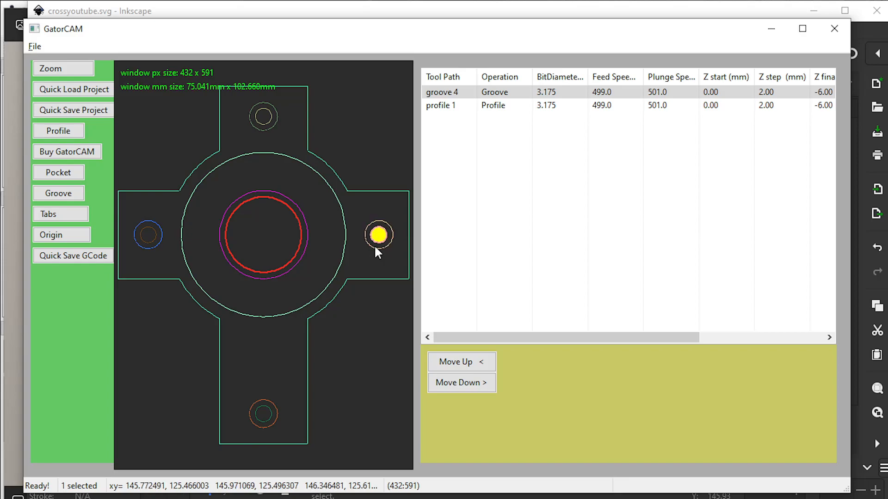
click(375, 250)
click(375, 250)
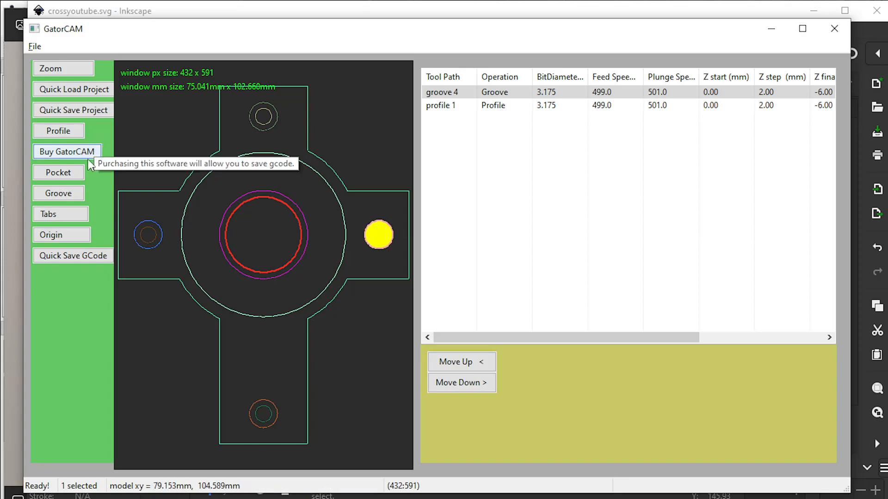
click(73, 174)
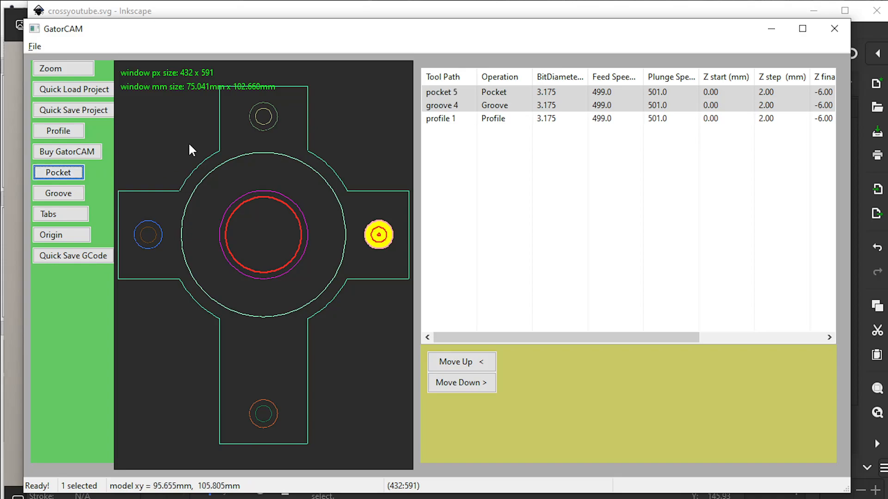
- Create a pocket toolpath for the larger circle of the screw hole in the cross's top arm
click(261, 130)
click(262, 129)
click(261, 130)
click(262, 130)
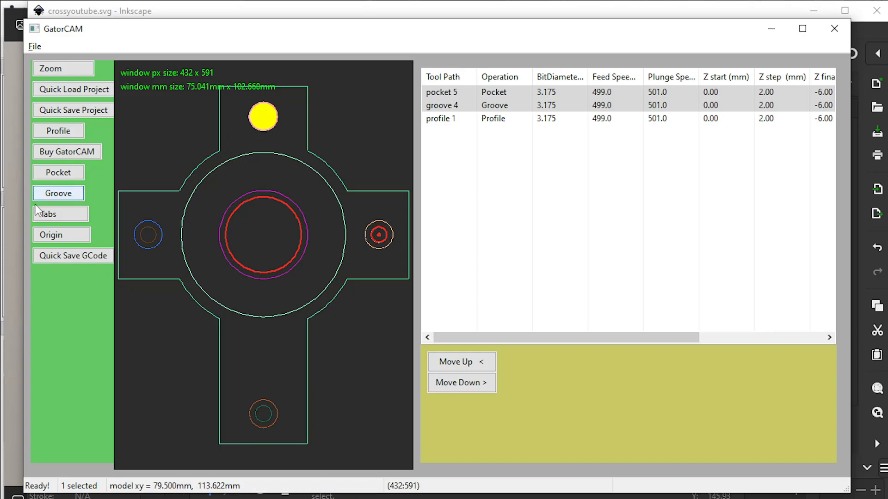
click(58, 173)
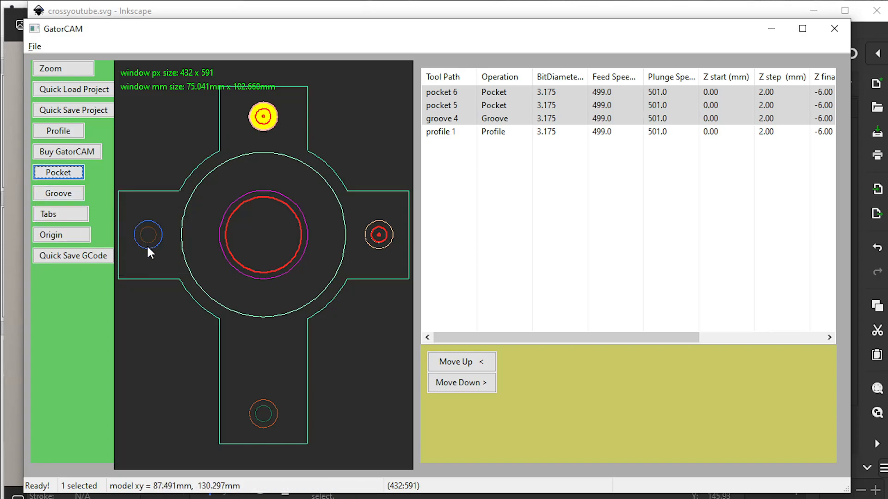
- Create a pocket toolpath for the larger circle of the screw hole in the cross's left arm
click(147, 246)
click(147, 246)
click(147, 246)
click(147, 246)
click(58, 172)
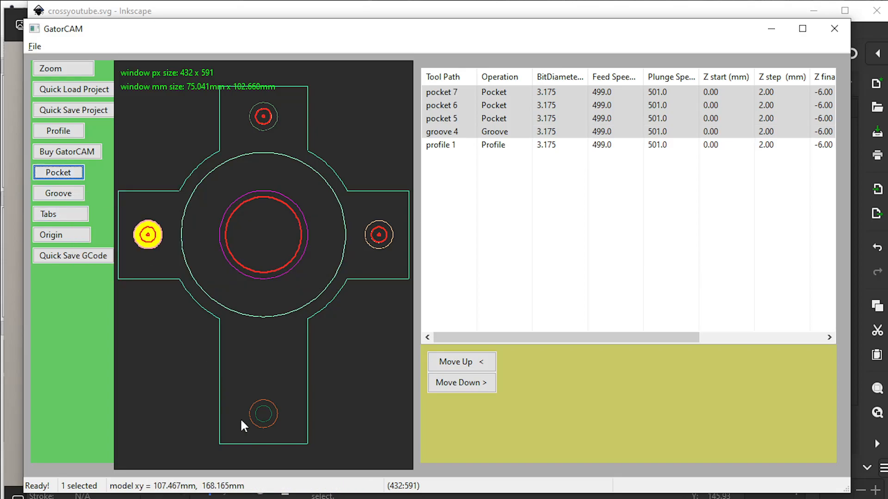
- Create a pocket toolpath for the larger circle of the screw hole in the cross's bottom arm
click(257, 422)
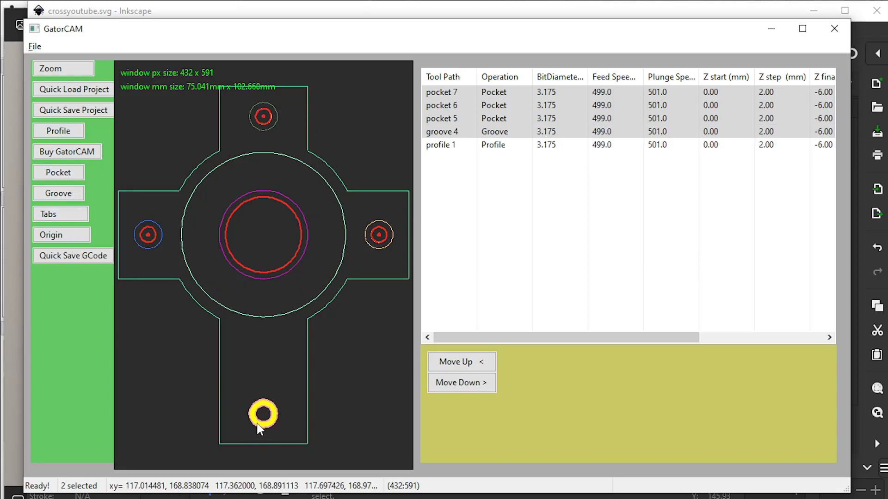
click(258, 422)
click(258, 422)
click(257, 423)
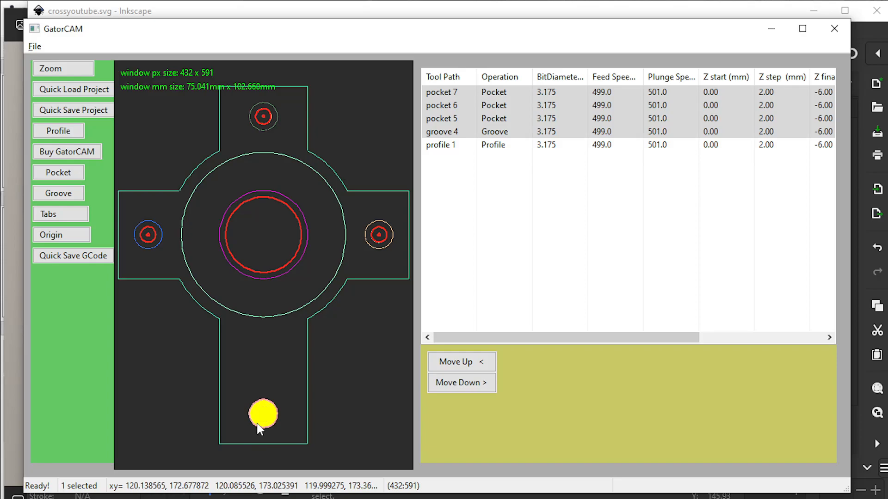
click(56, 174)
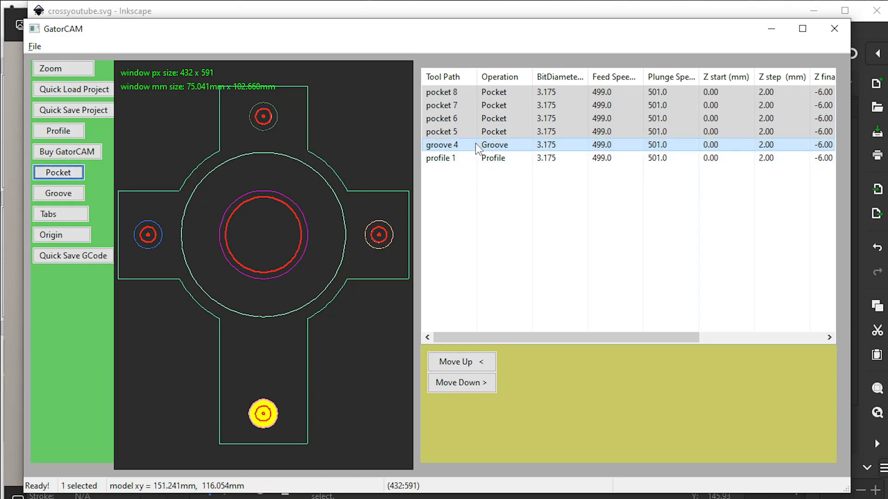
- Open the tool settings for the four screw-hole pockets and name the copied row "pocket screwhead"
click(470, 133)
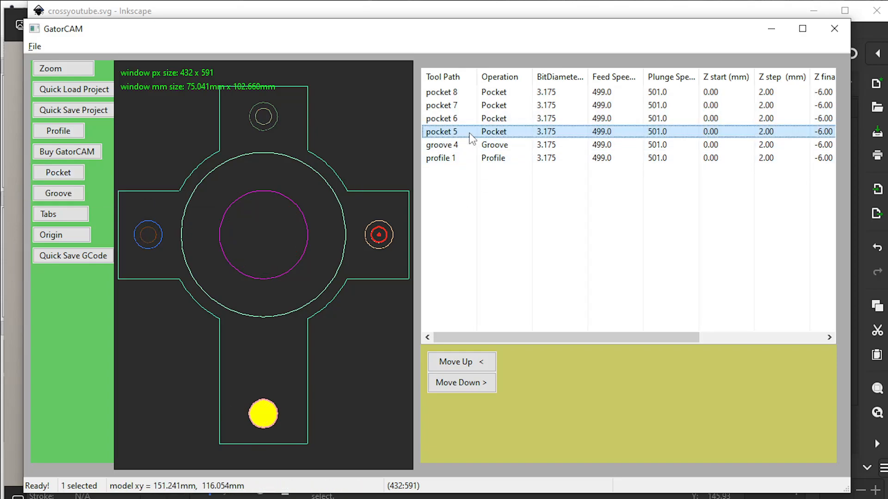
shift+click(450, 93)
right_click(463, 115)
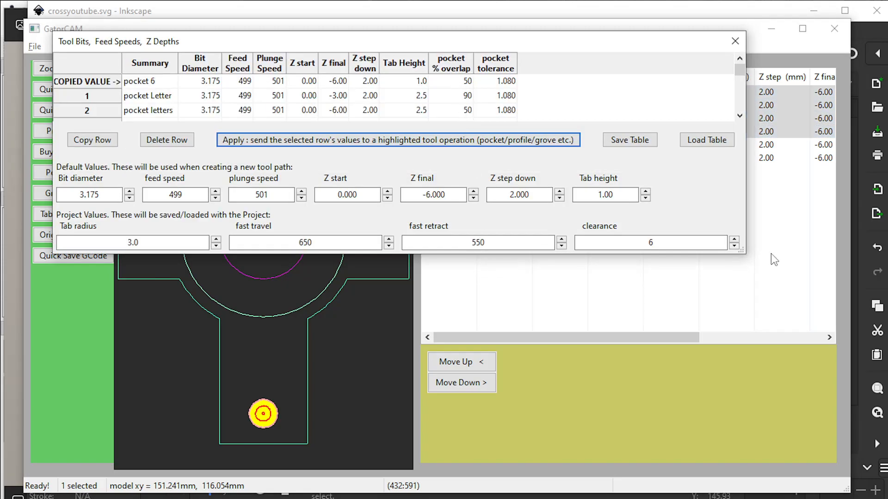
drag(741, 250, 752, 380)
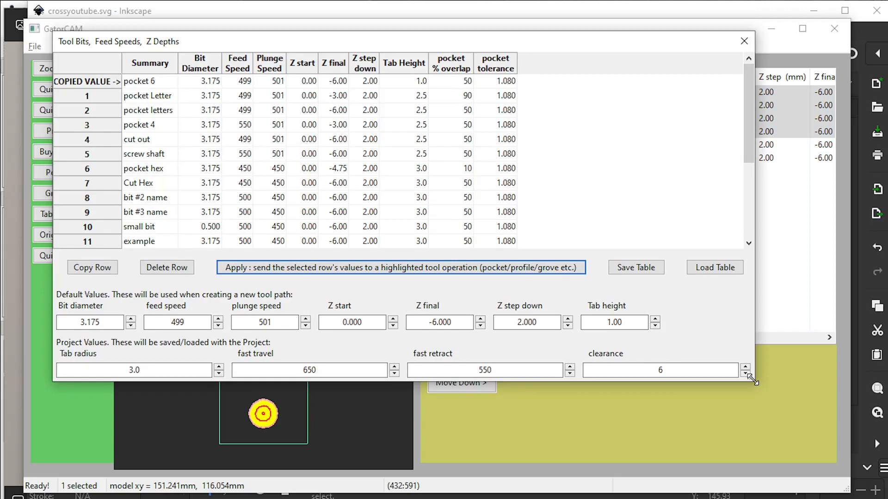
double_click(157, 82)
text(pocket )
text(head)
key(BackSpace)
key(BackSpace)
key(BackSpace)
key(BackSpace)
text(screwhead)
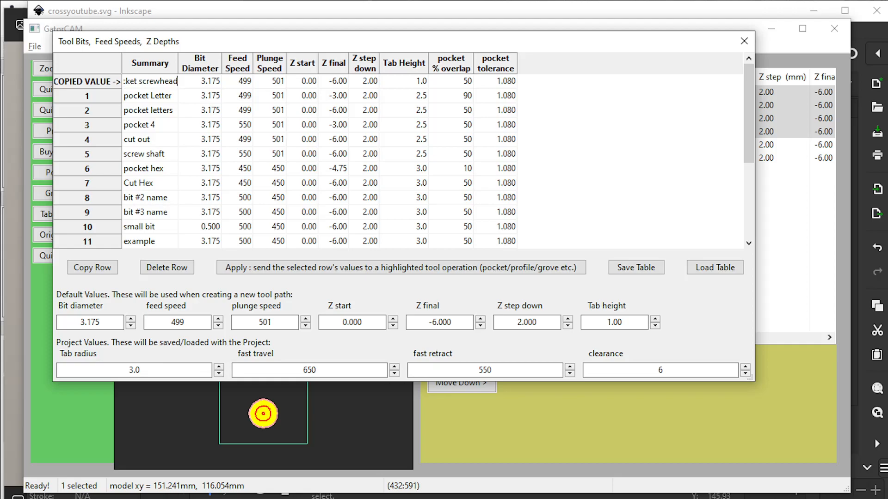
key(Return)
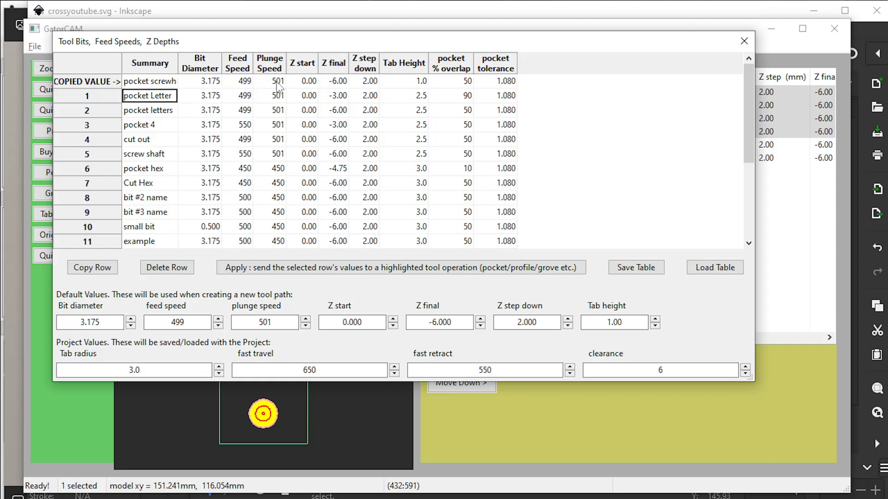
- Set the Z final of the "pocket screwhead" row to -2
click(340, 83)
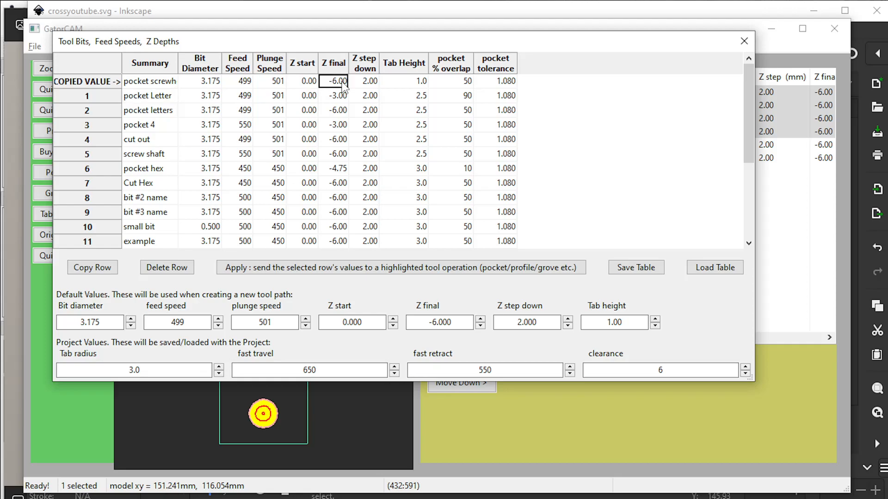
click(333, 83)
click(326, 81)
key(BackSpace)
text(2)
- Store the "pocket screwhead" values as a new table row and apply them to the four pocket toolpaths
click(88, 84)
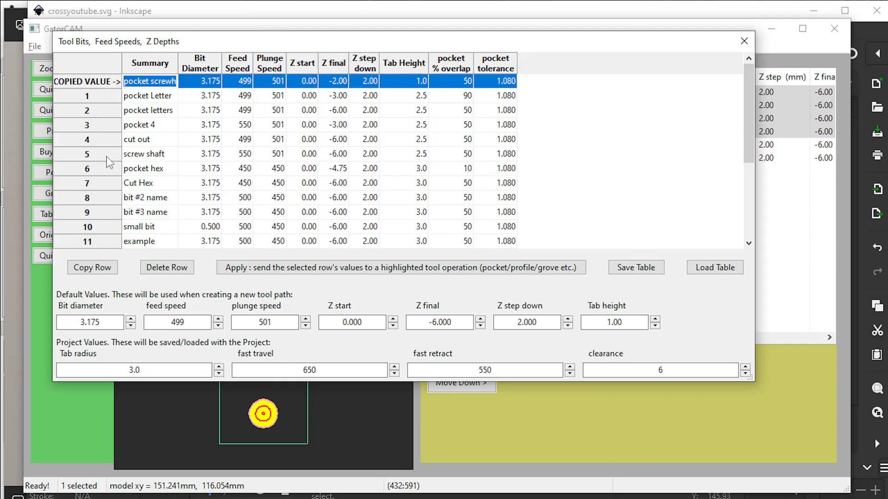
click(98, 270)
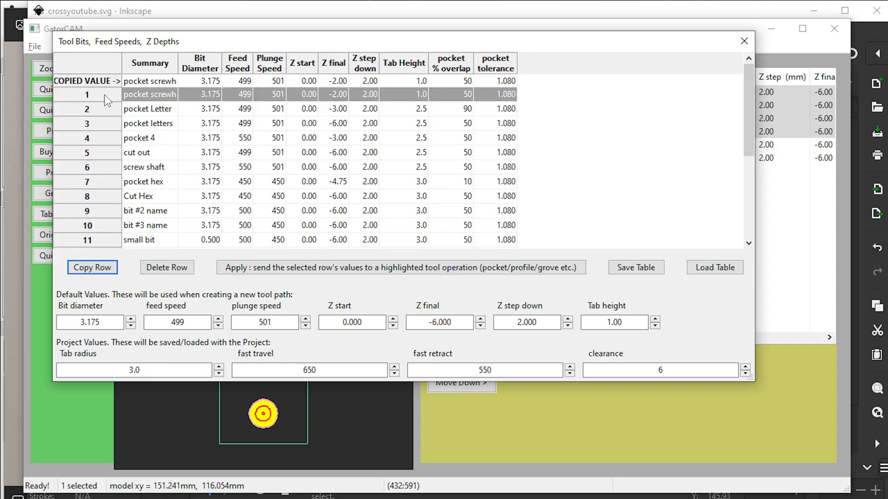
click(302, 268)
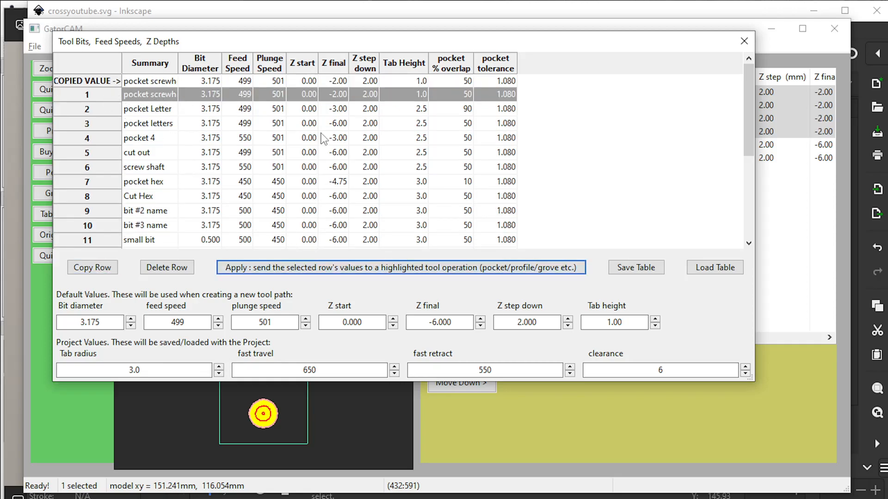
drag(315, 45, 650, 305)
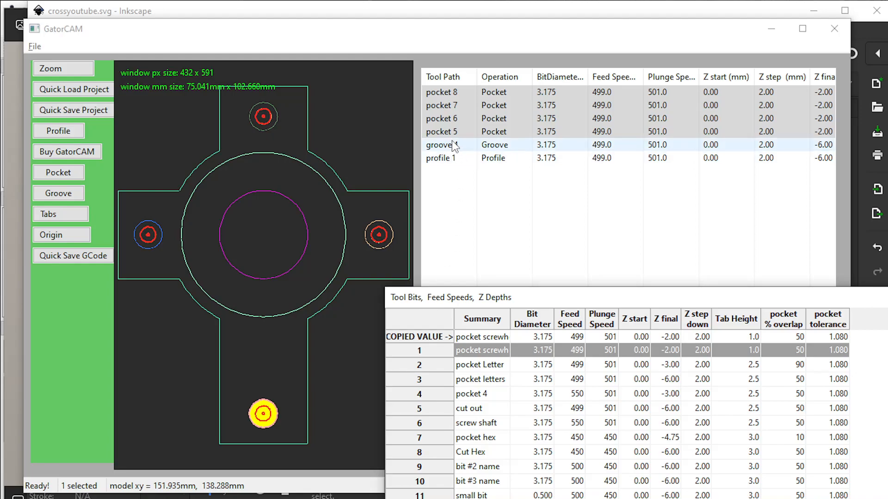
click(388, 153)
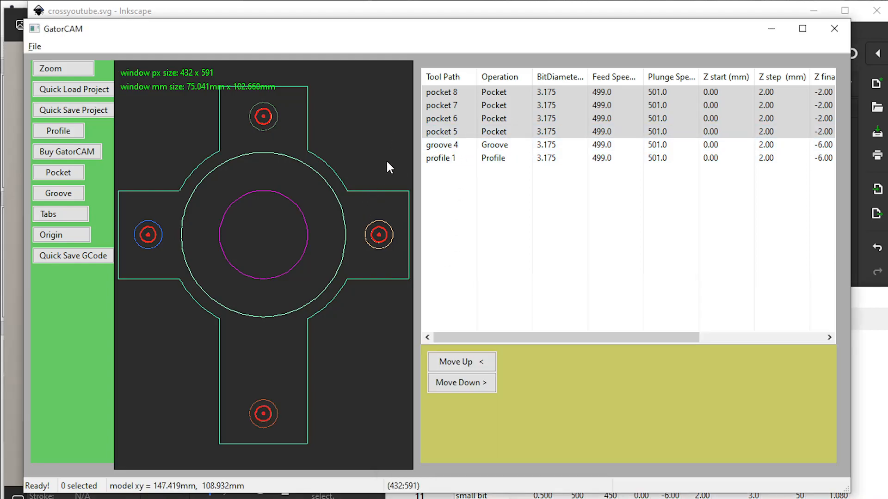
- Create a groove toolpath for the smaller circle of each screw hole in the right, top, left and bottom arms
click(432, 193)
click(383, 234)
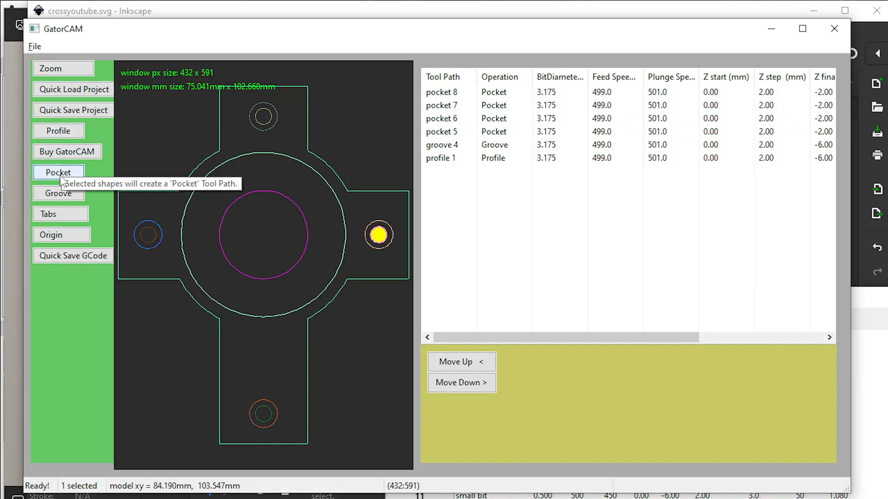
click(58, 193)
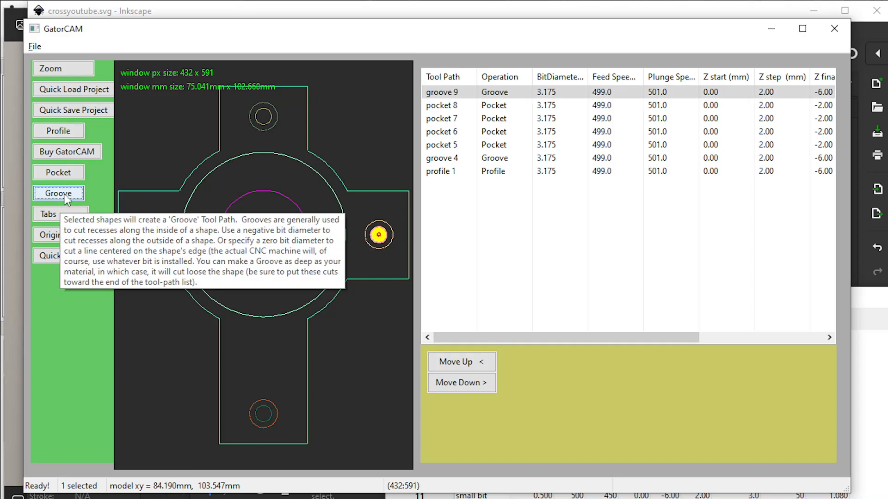
click(261, 114)
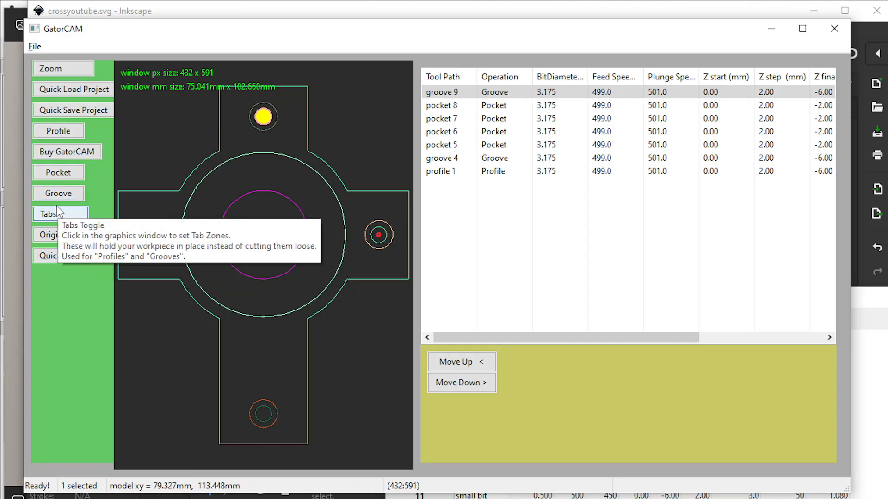
click(59, 195)
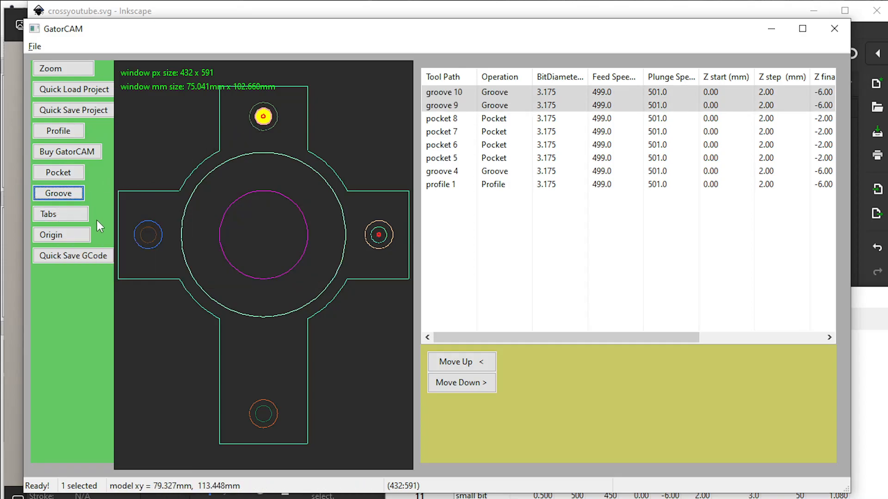
click(147, 233)
click(58, 193)
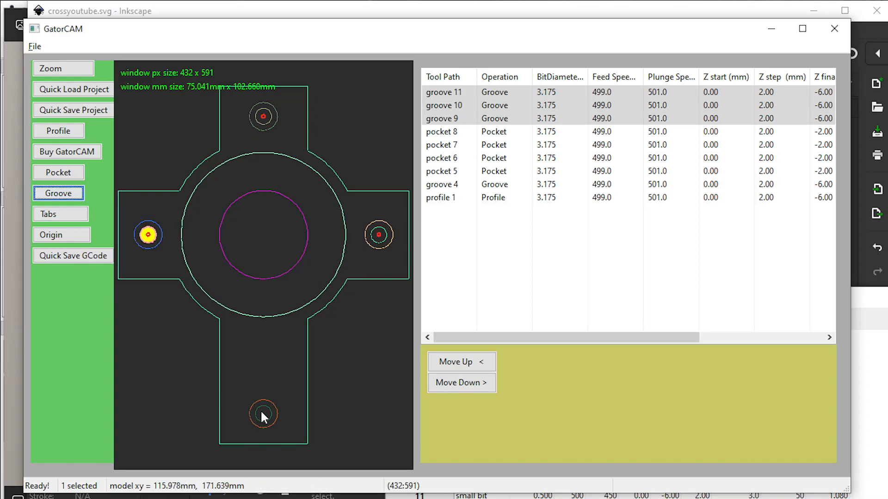
click(263, 414)
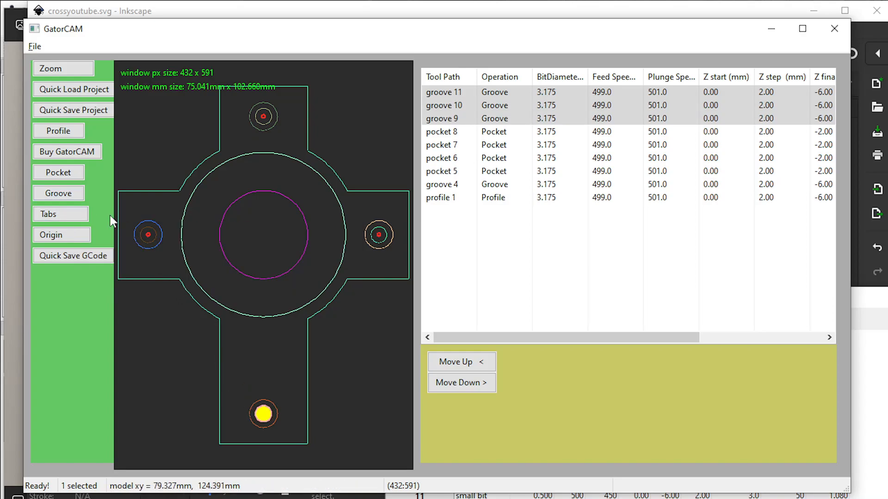
click(73, 197)
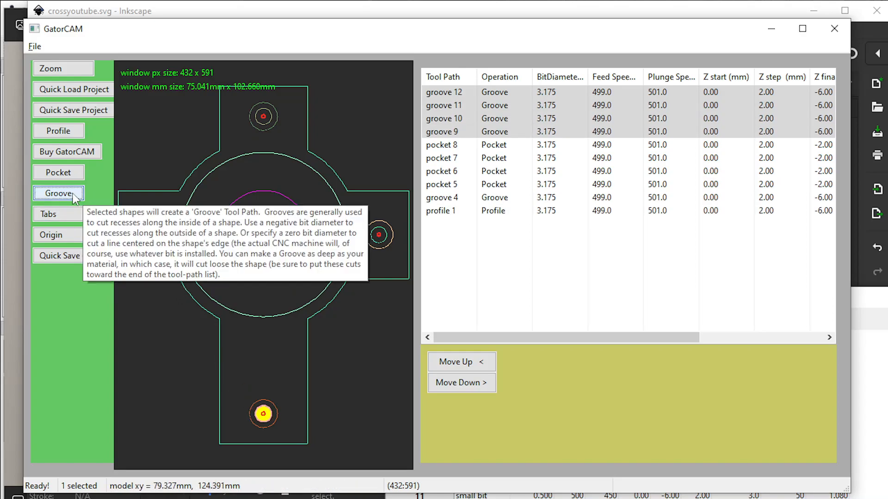
- Name the screw-hole grooves' copied settings "screwshaft", store them as a new table row and apply them to the four grooves
click(485, 118)
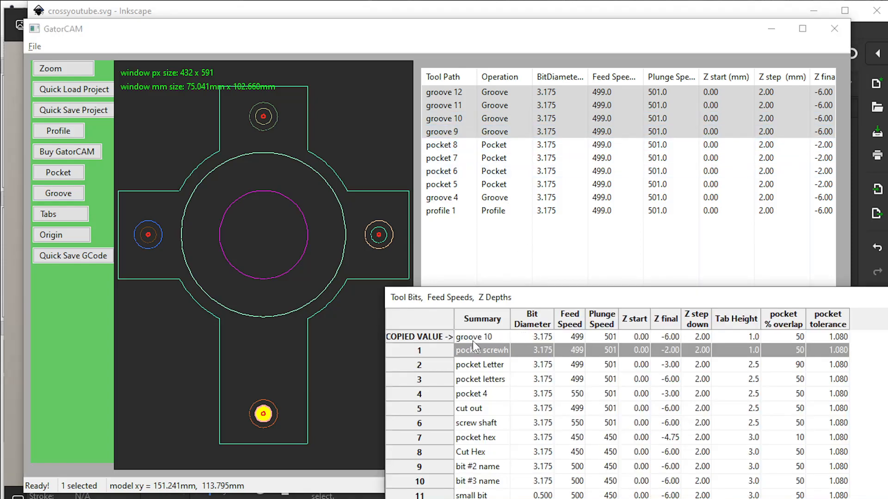
double_click(495, 337)
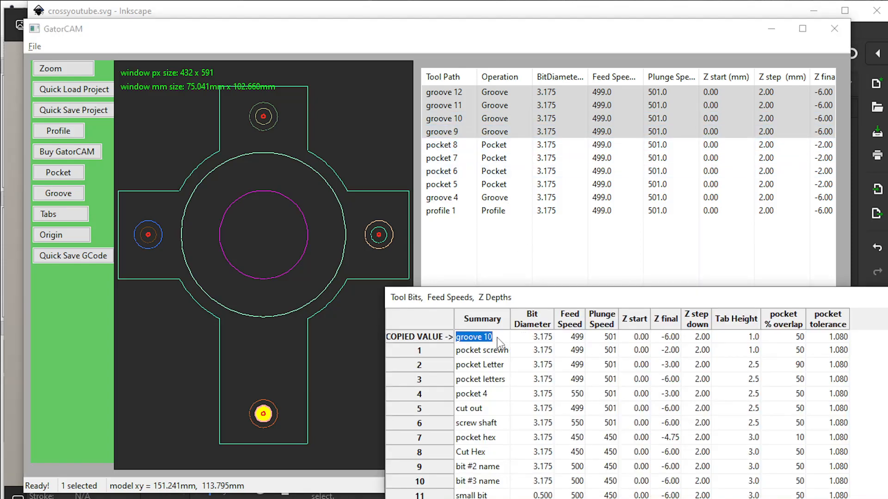
text(screwshaft)
click(438, 339)
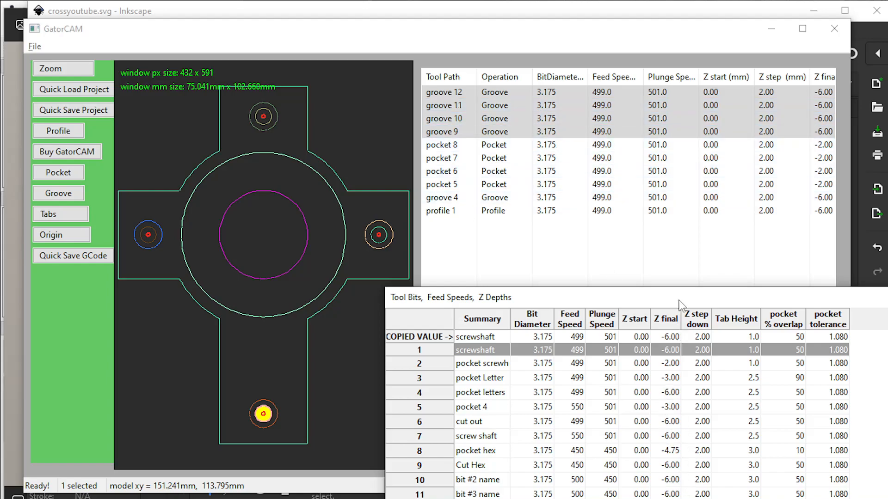
drag(690, 298, 537, 216)
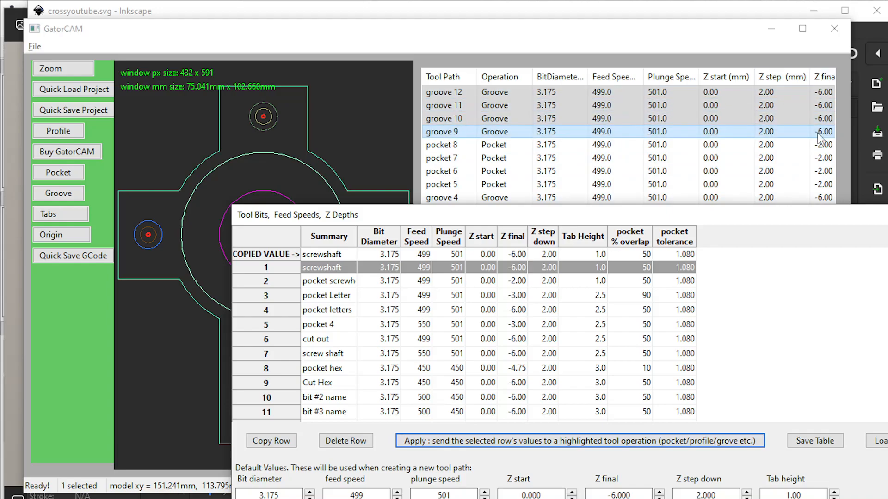
drag(772, 218, 690, 237)
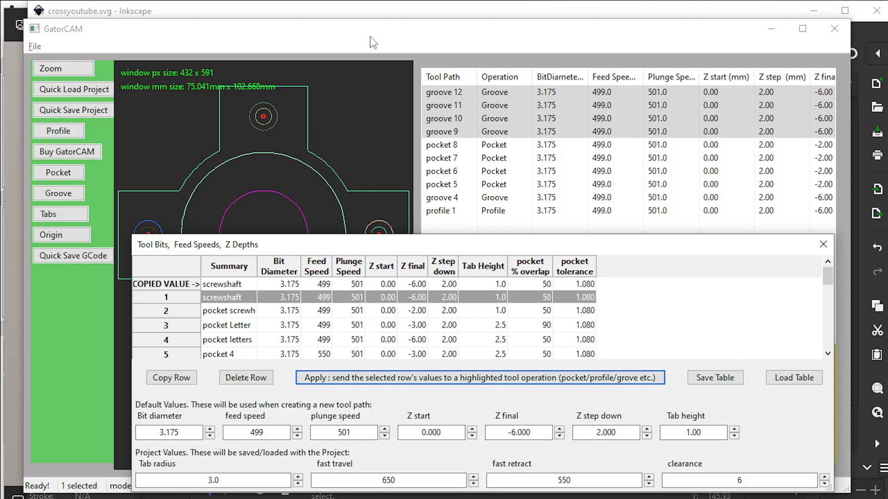
- Create a profile toolpath around the large outer circle at the centre of the cross
click(456, 110)
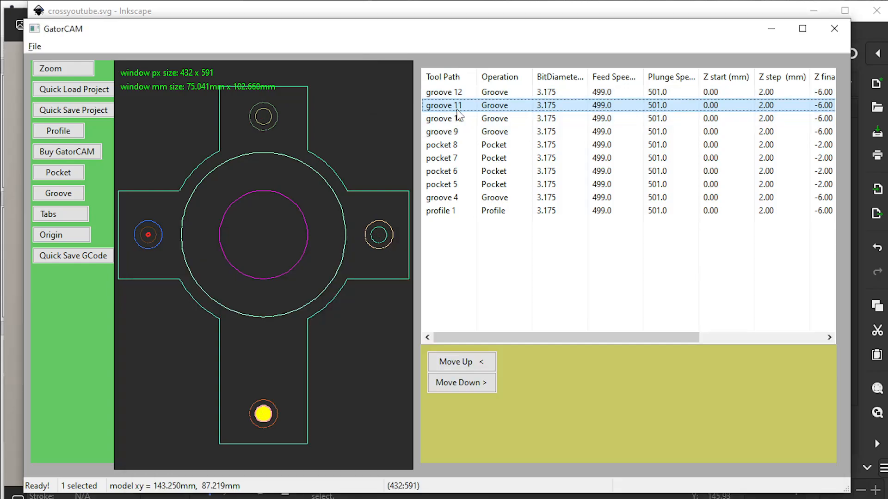
click(208, 286)
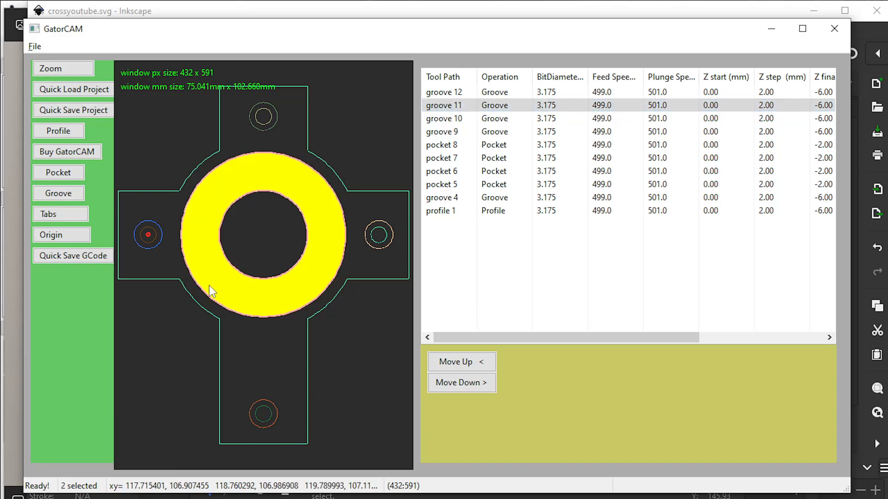
click(209, 287)
click(210, 288)
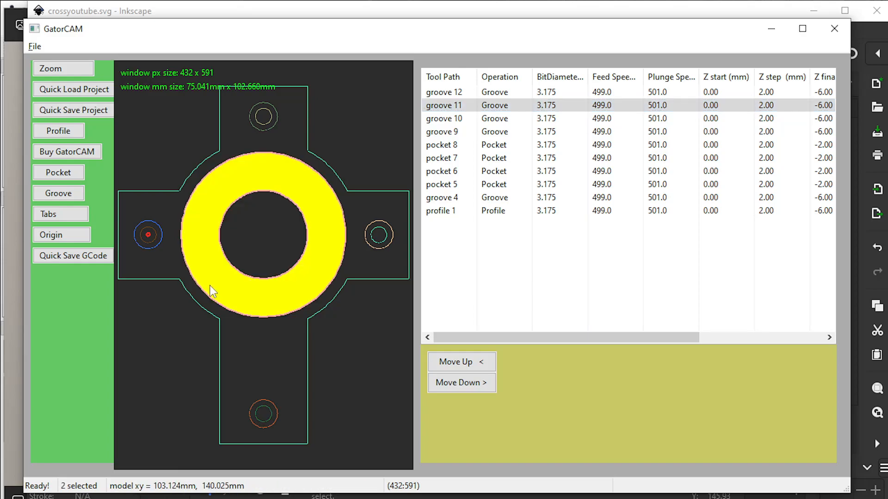
click(209, 286)
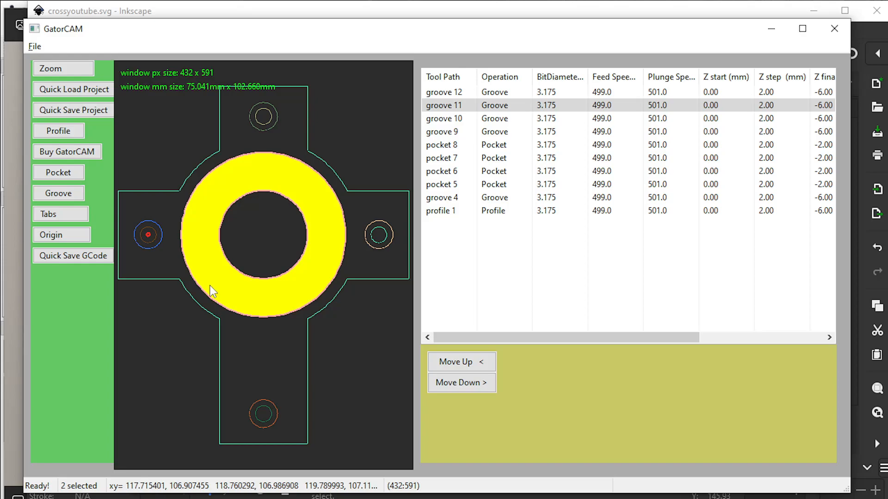
click(210, 287)
click(209, 284)
click(209, 284)
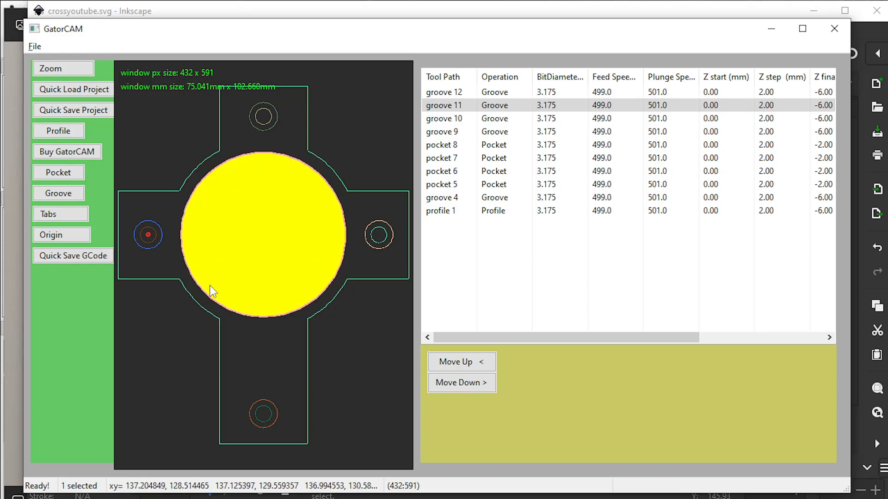
click(65, 132)
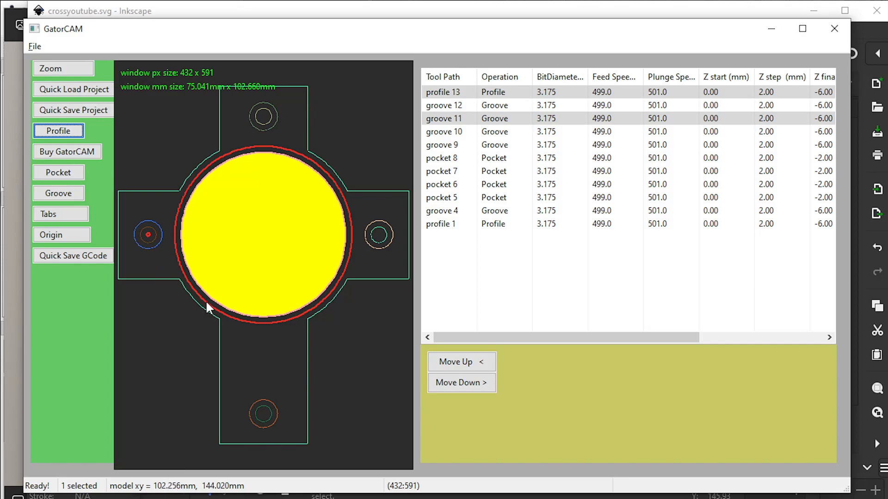
- Set Z final to -1.00 in the copied values of the central circle's profile and apply them to that toolpath
click(465, 92)
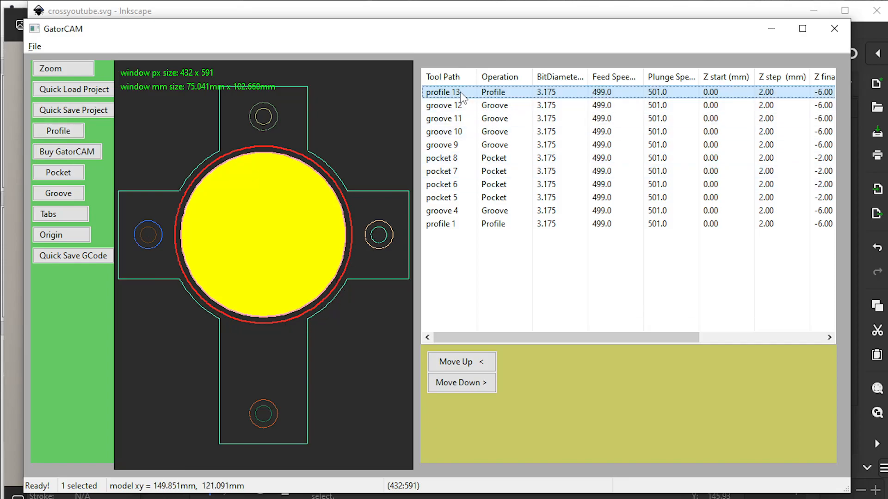
double_click(462, 92)
click(224, 286)
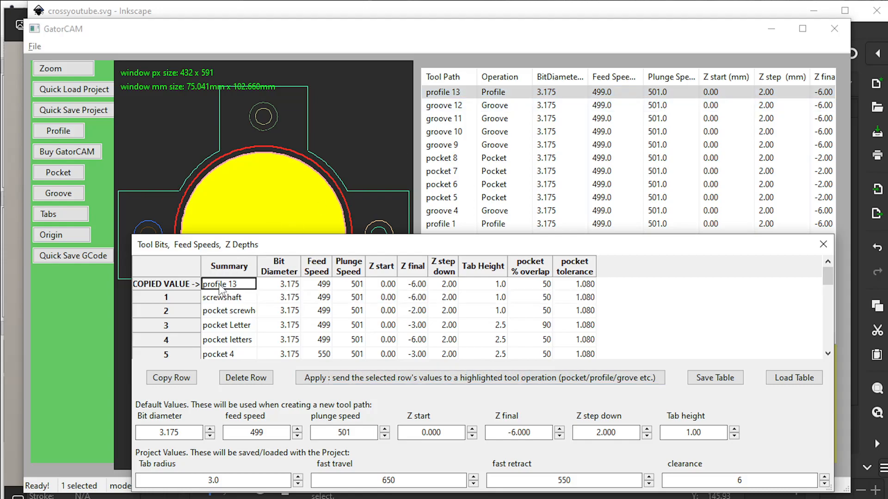
click(413, 286)
click(413, 284)
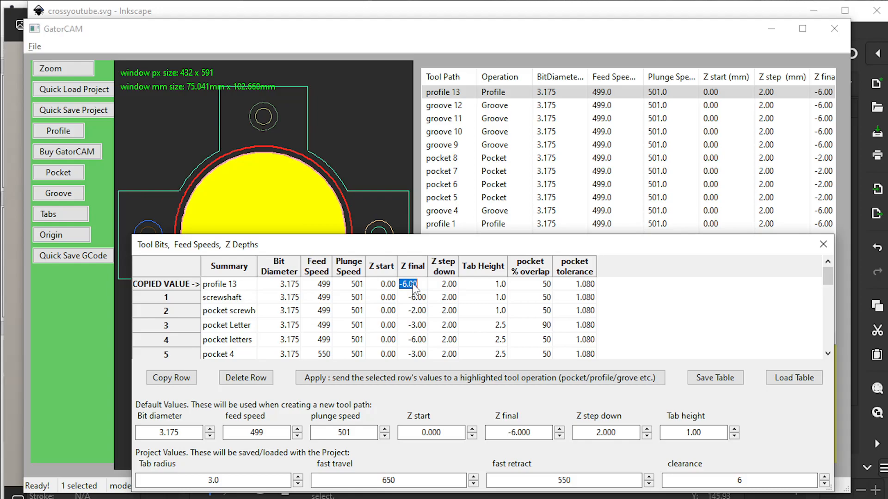
click(407, 285)
key(BackSpace)
text(1)
click(370, 383)
click(572, 370)
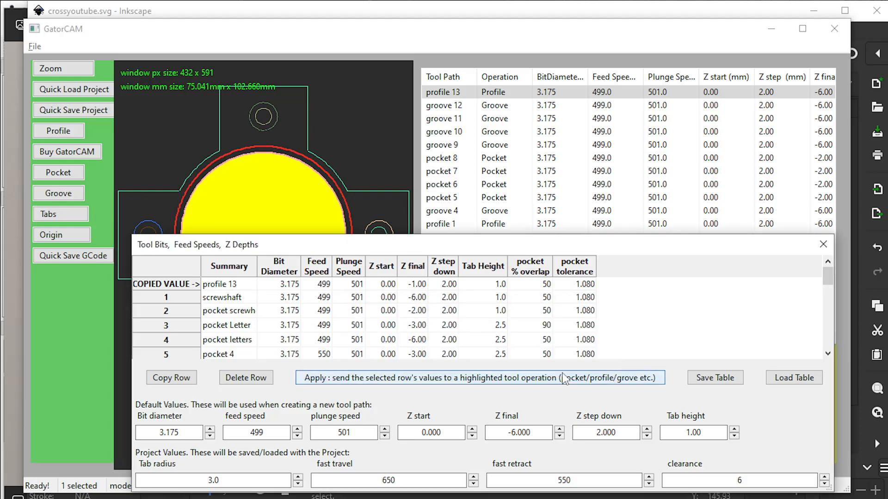
click(175, 287)
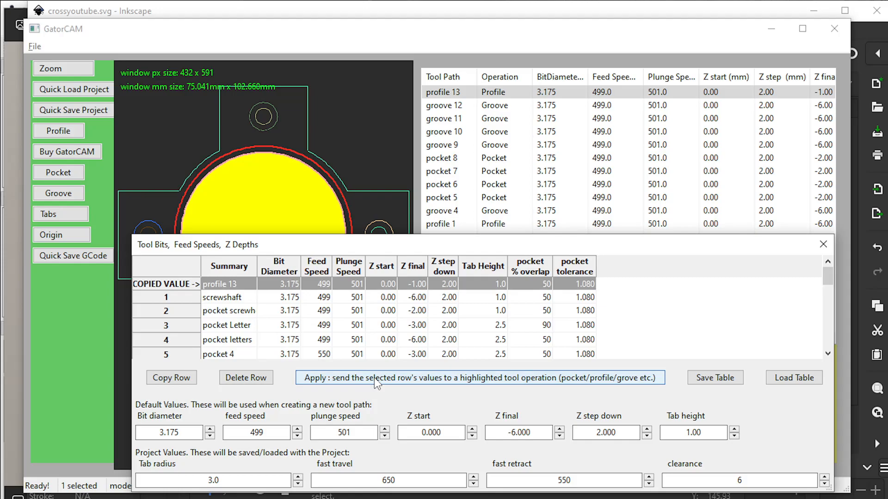
click(375, 382)
- Rename the central circle's profile toolpath "halo"
click(468, 93)
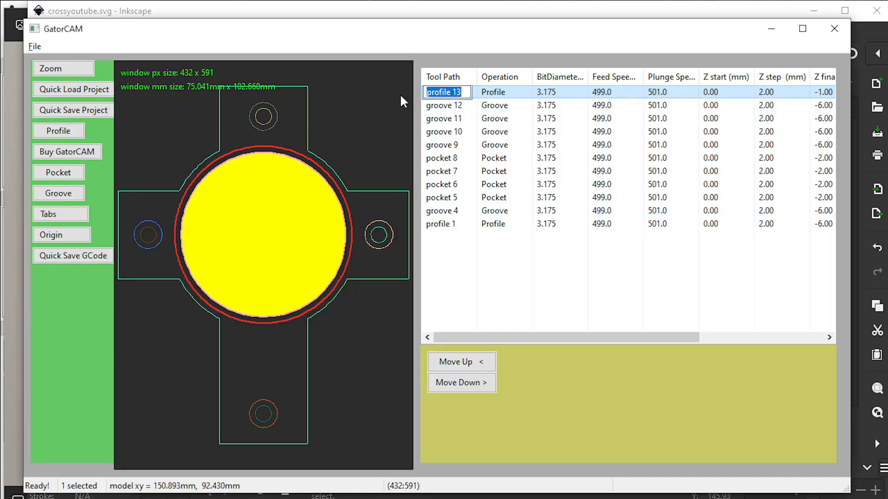
text(halo)
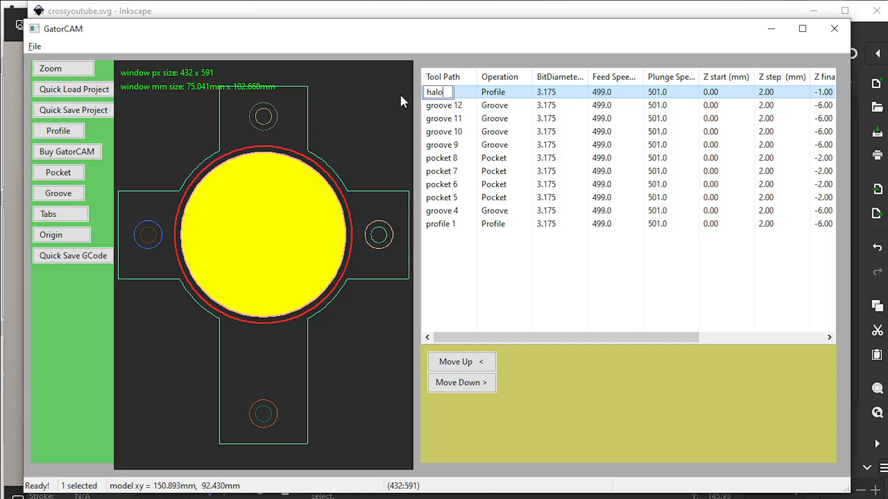
key(Return)
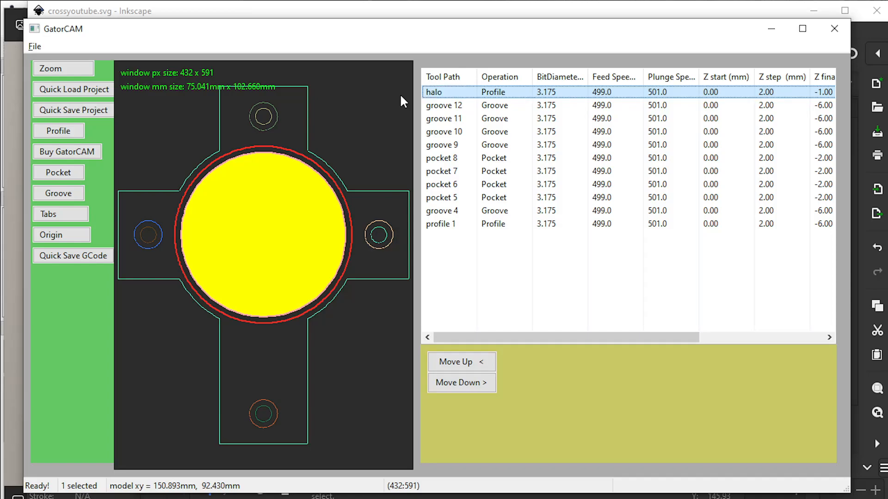
- Rename the groove 12 toolpath "screwshaft" and copy that name for reuse
click(462, 106)
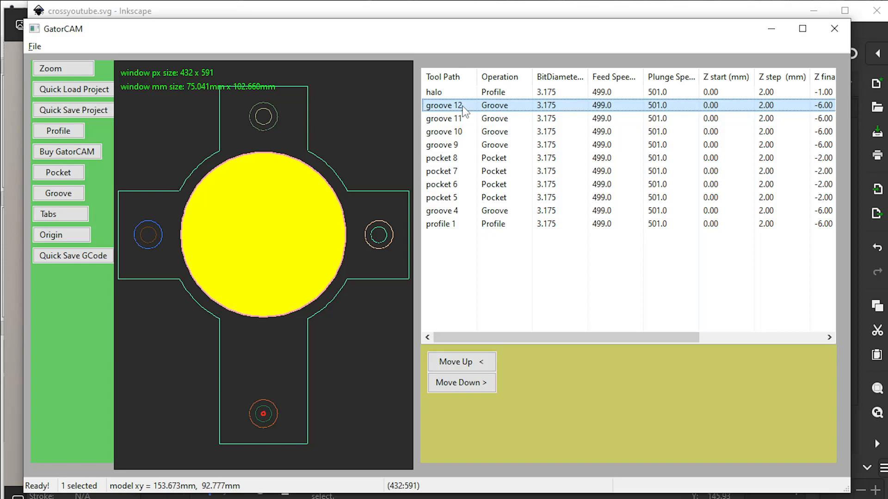
click(463, 108)
text(scre)
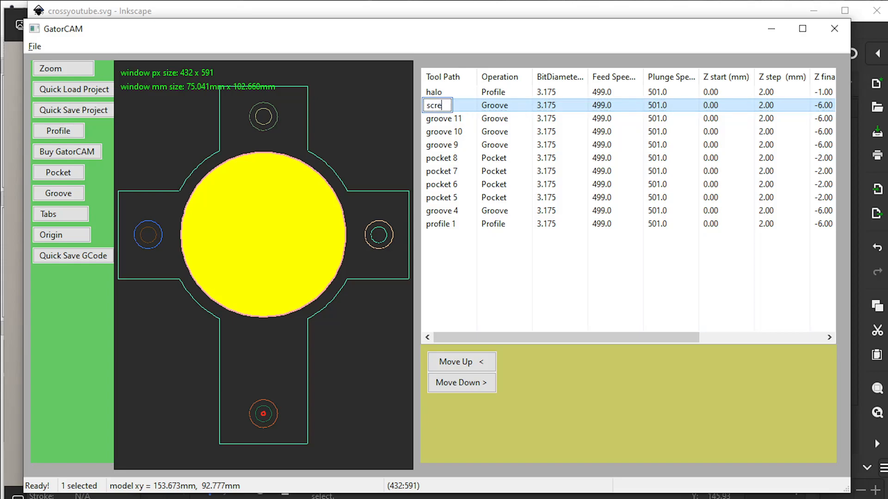
text(wshaft)
key(ctrl+a)
key(ctrl+c)
- Give the groove 11, groove 10 and groove 9 toolpaths the copied name "screwshaft"
click(464, 119)
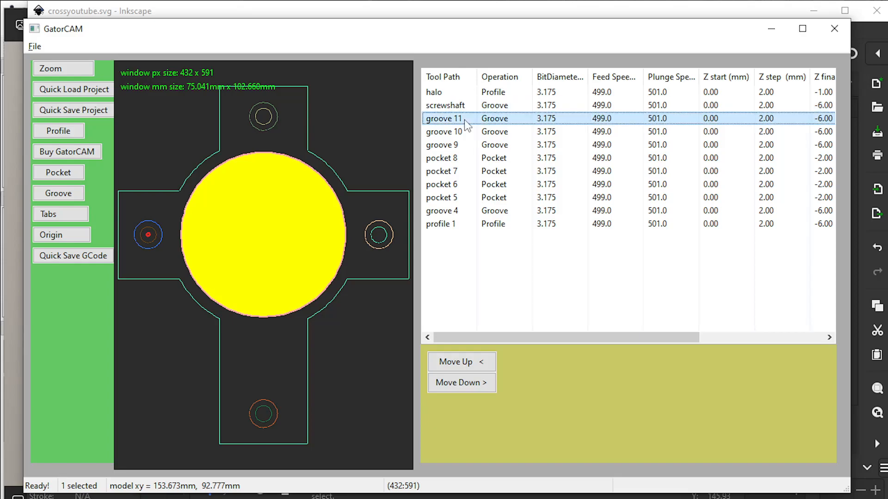
click(464, 120)
key(ctrl+v)
click(464, 132)
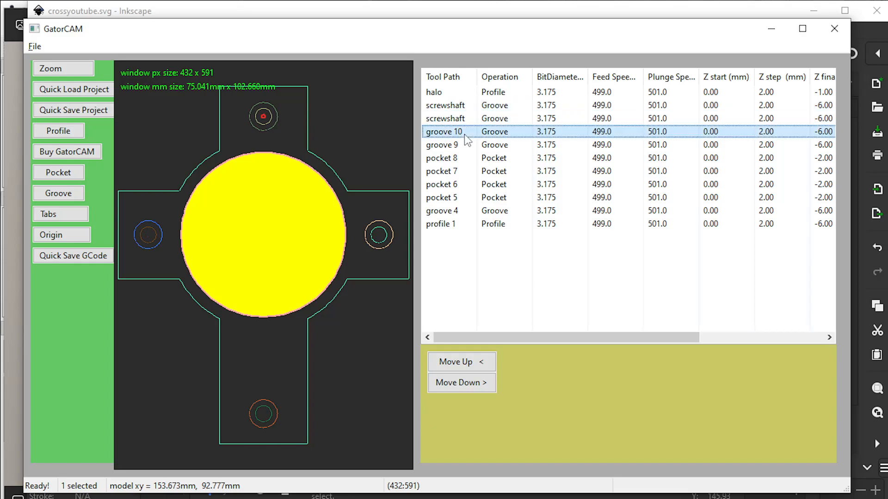
click(465, 132)
key(ctrl+v)
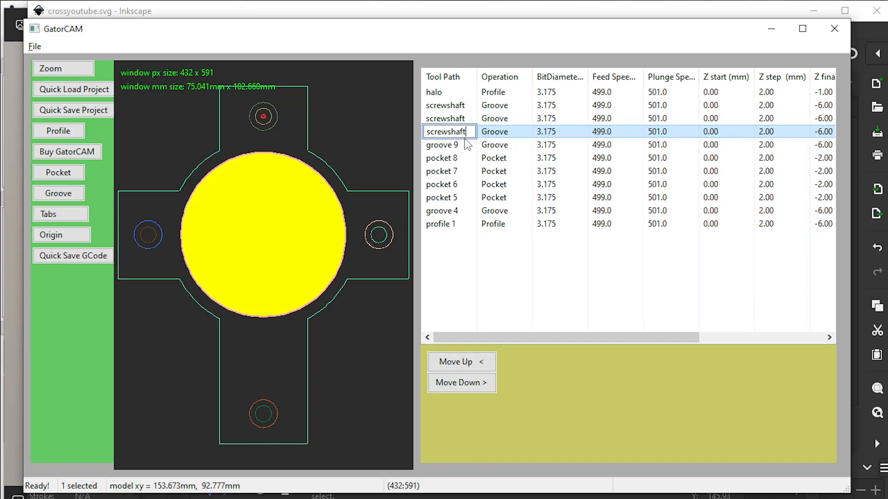
click(467, 148)
click(467, 147)
key(ctrl+v)
- Step through the toolpath list from the first screwshaft groove to profile 1, examining each one's highlighted path
click(454, 106)
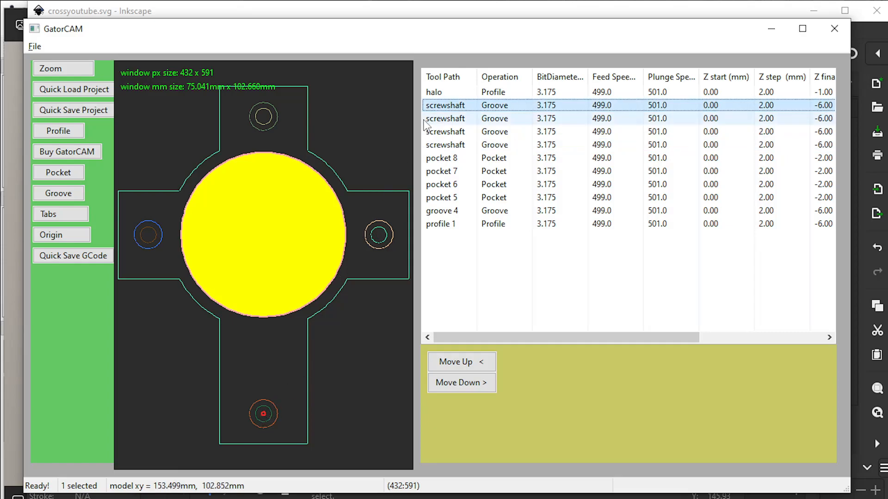
key(Down)
key(Down)
key(Down)
key(Down)
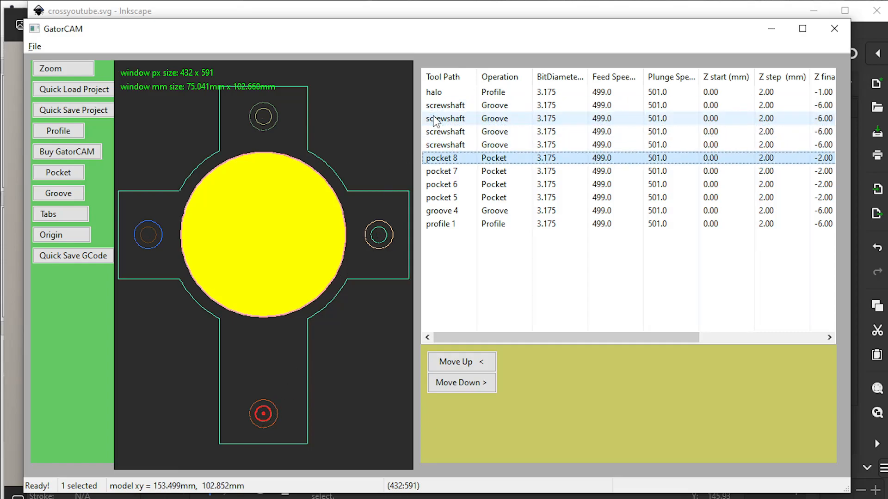
key(Down)
key(Down)
key(Down)
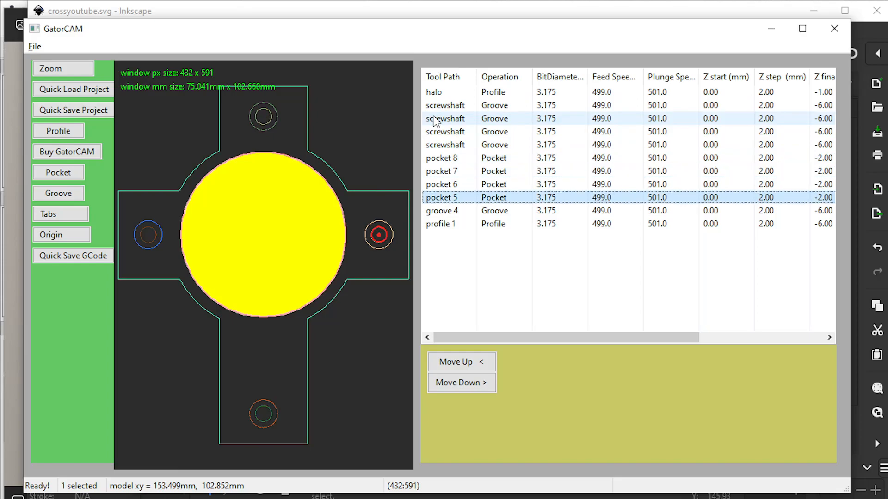
key(Down)
key(Down)
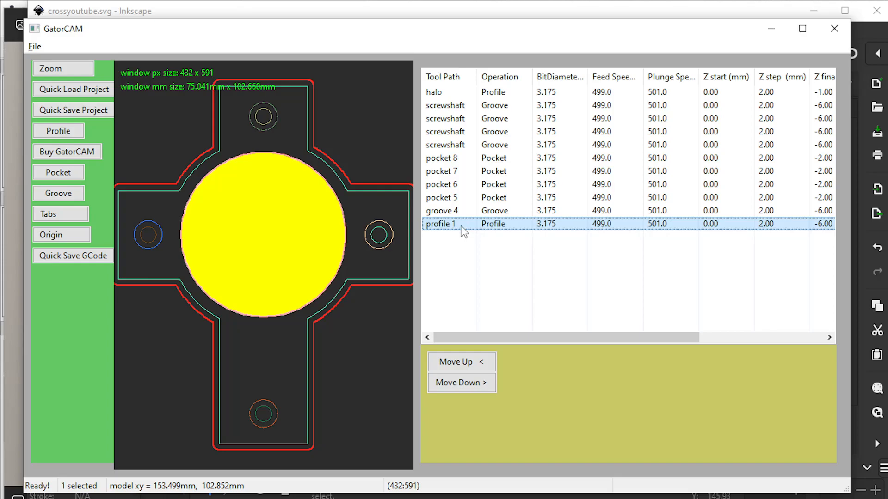
- Move the profile 1 toolpath six places up in the toolpath list
click(461, 363)
click(461, 363)
click(461, 363)
click(461, 363)
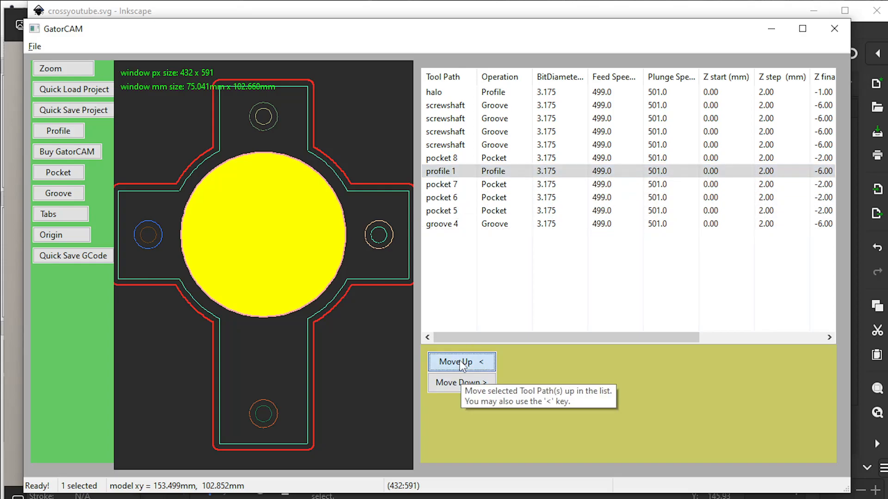
click(461, 362)
click(460, 363)
click(460, 238)
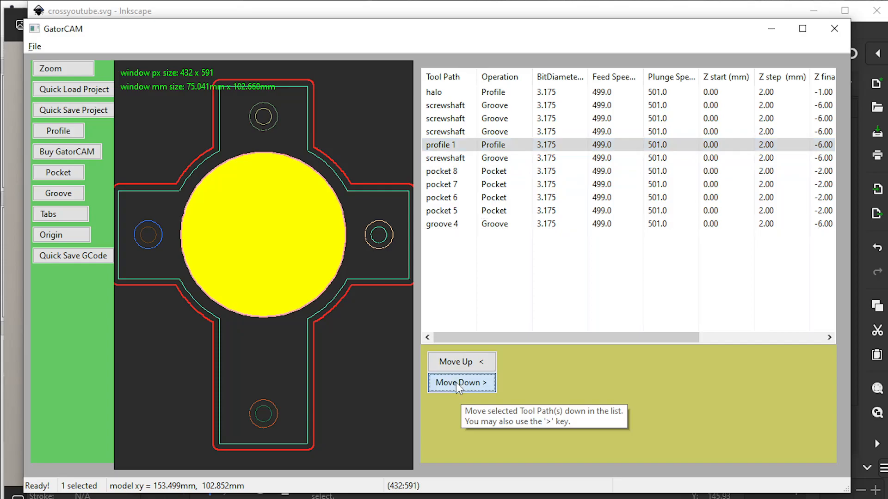
- Move the profile 1 toolpath back down to the end of the toolpath list
click(456, 383)
click(456, 382)
click(457, 383)
click(456, 383)
click(457, 383)
click(456, 385)
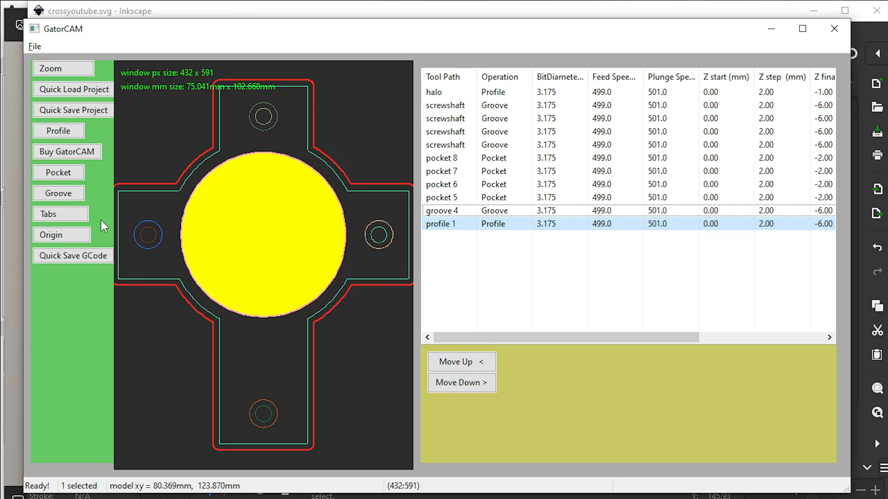
- Review the machining order by stepping through the toolpaths from groove 4 up to halo and back down to profile 1
click(256, 231)
click(480, 226)
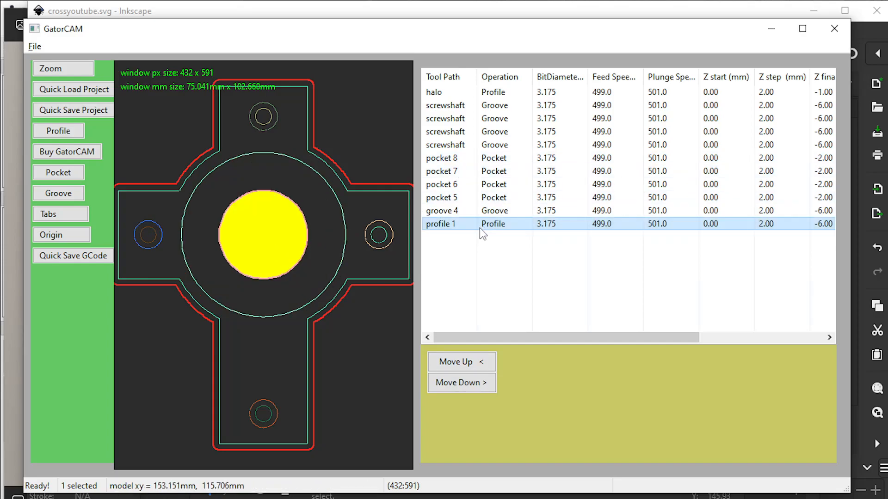
click(456, 210)
key(Up)
key(Up)
key(Up)
key(Up)
key(Up)
key(Up)
key(Up)
key(Up)
key(Up)
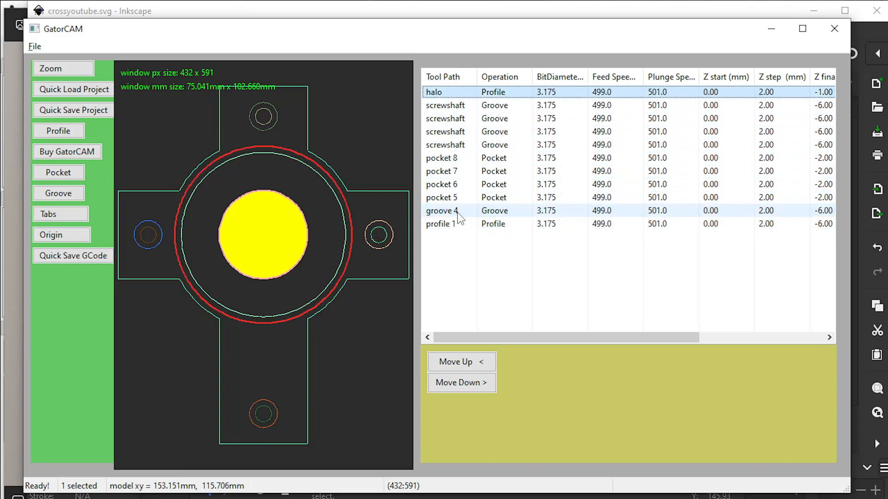
key(Down)
key(Down)
key(Down)
key(Down)
key(Down)
key(Down)
key(Down)
key(Down)
key(Down)
key(Down)
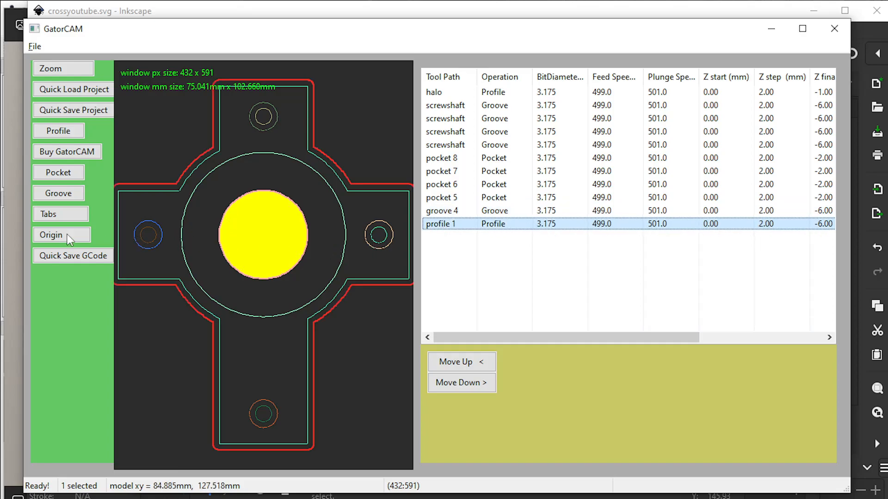
- Place two holding tab zones on the outer profile, on the lower arm's left edge and the upper arm's right edge
click(58, 214)
click(210, 388)
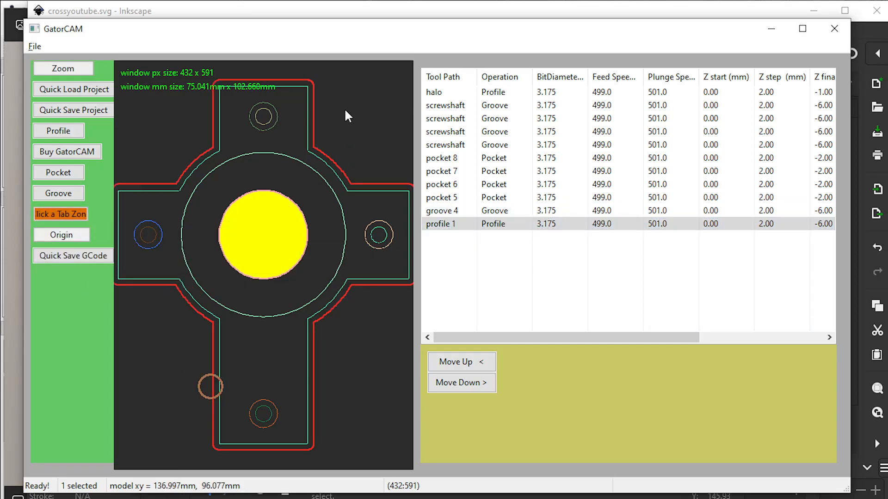
click(315, 115)
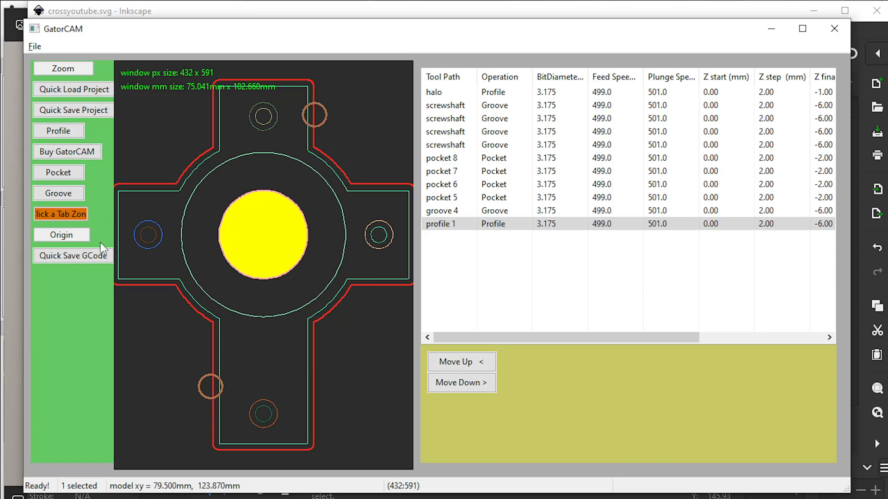
click(64, 214)
- Select the cross shape and align the CNC origin to its bottom-left corner
click(73, 235)
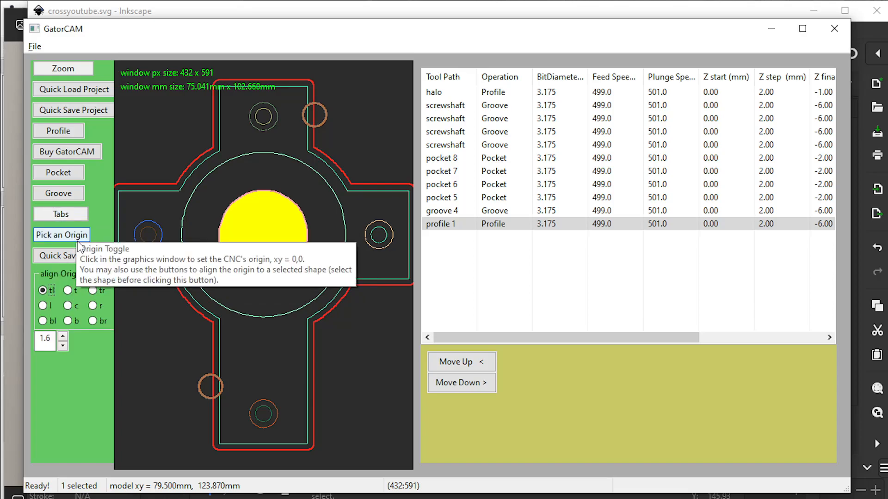
click(77, 240)
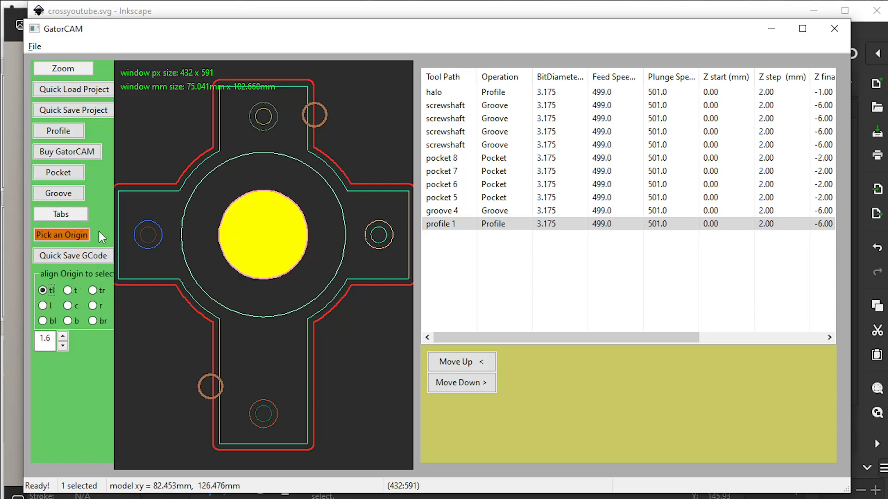
click(170, 213)
click(160, 213)
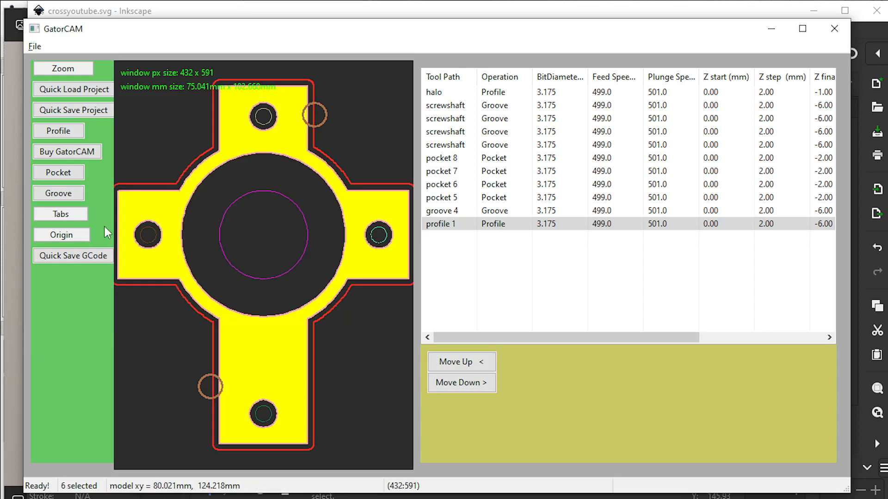
click(82, 237)
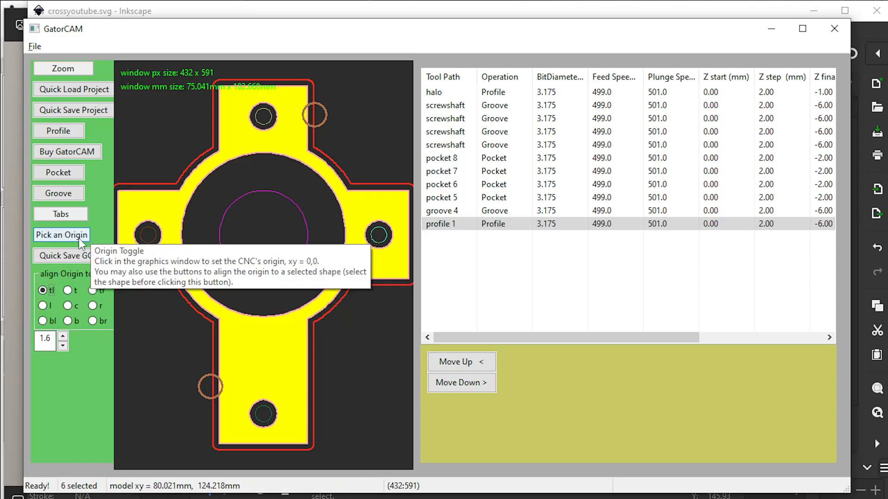
click(81, 236)
click(42, 321)
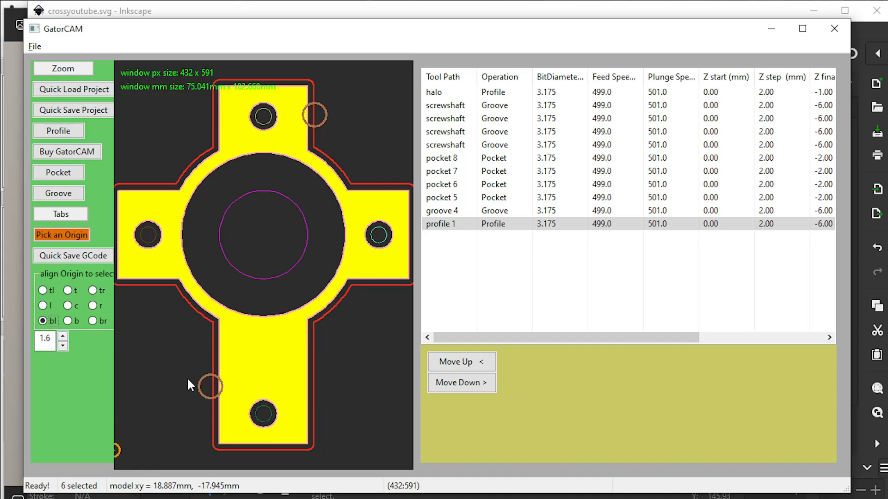
- Quick-save the toolpaths as G-code and end origin picking
click(194, 347)
middle_drag(204, 347, 188, 357)
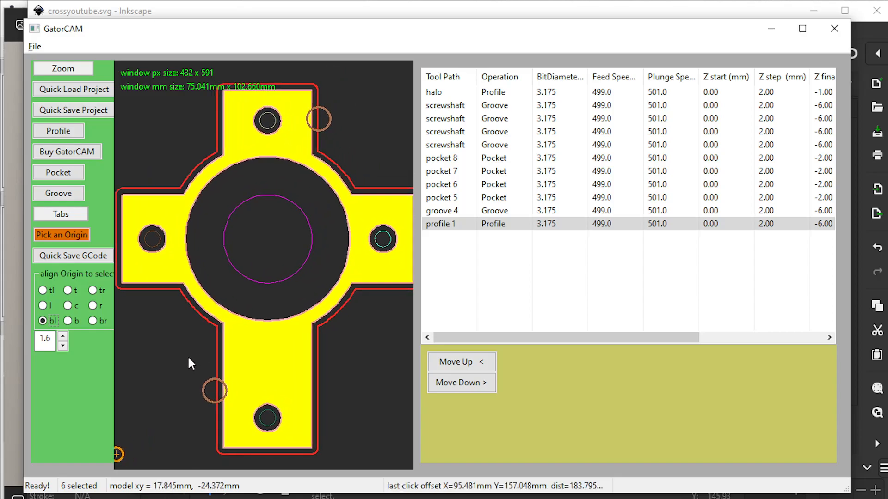
click(103, 260)
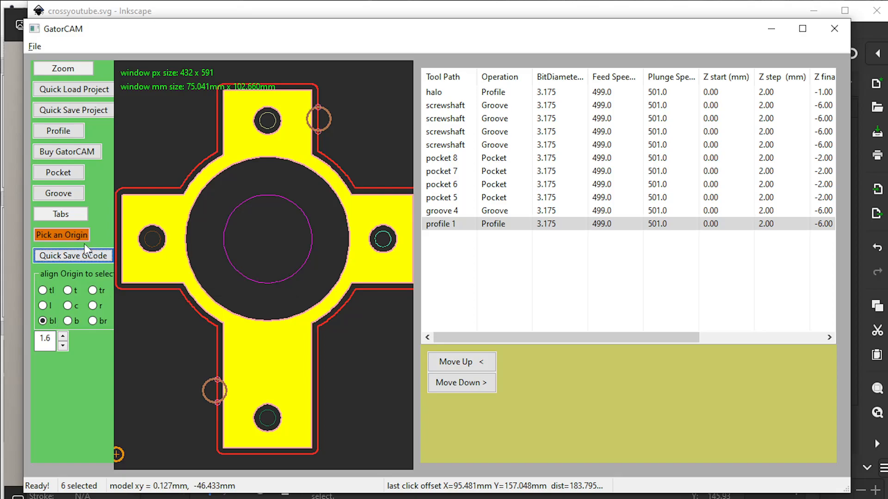
click(69, 233)
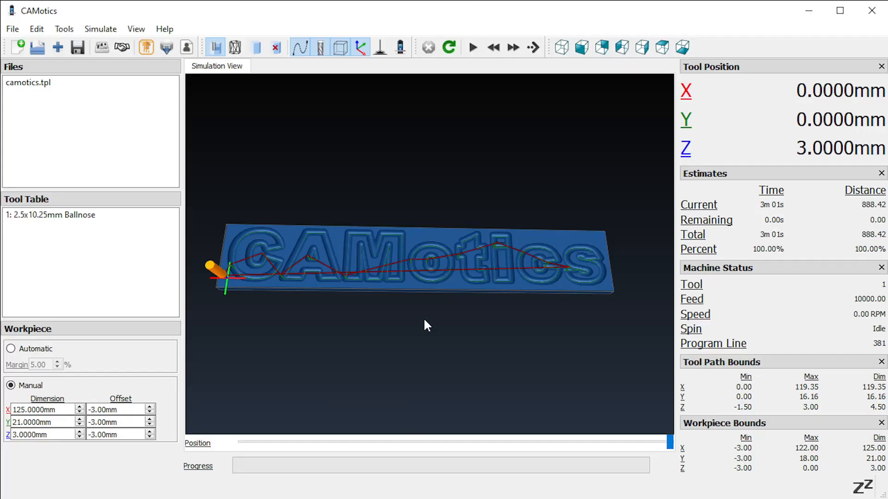
- Open QuickSave_GCode.ngc from the CAMigator_WIP folder in CAMotics
click(12, 29)
click(29, 57)
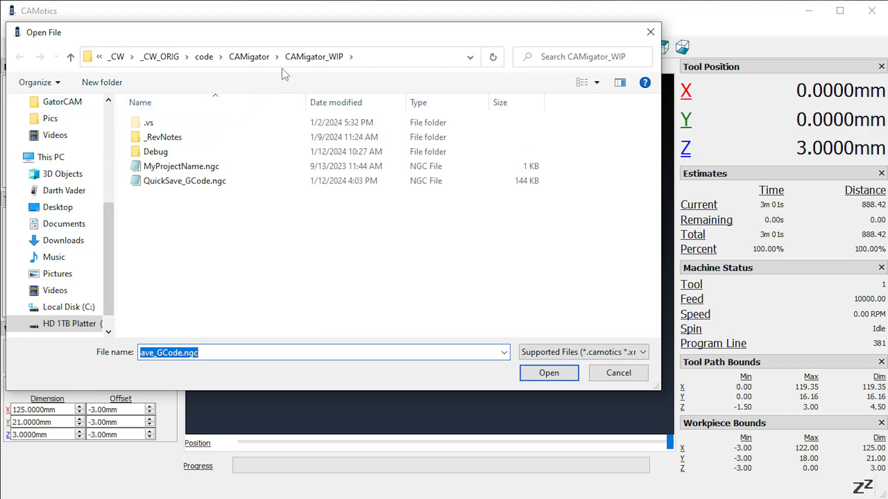
click(393, 54)
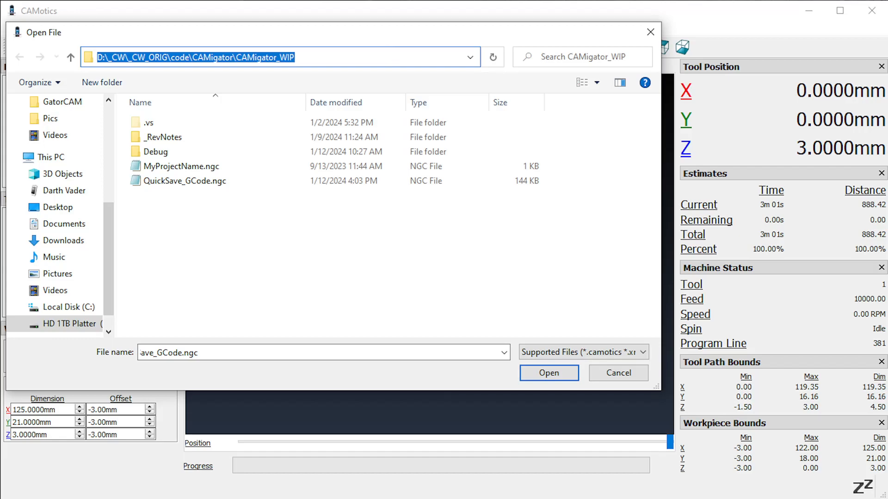
key(alt+Tab)
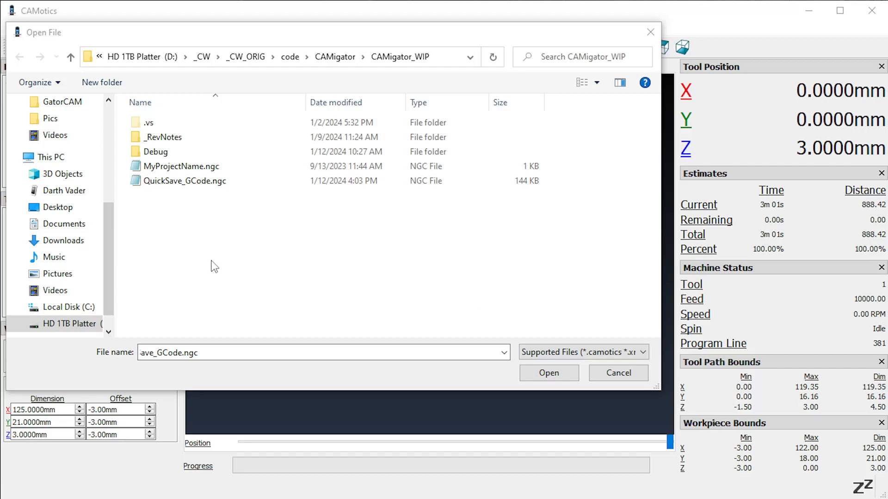
double_click(191, 181)
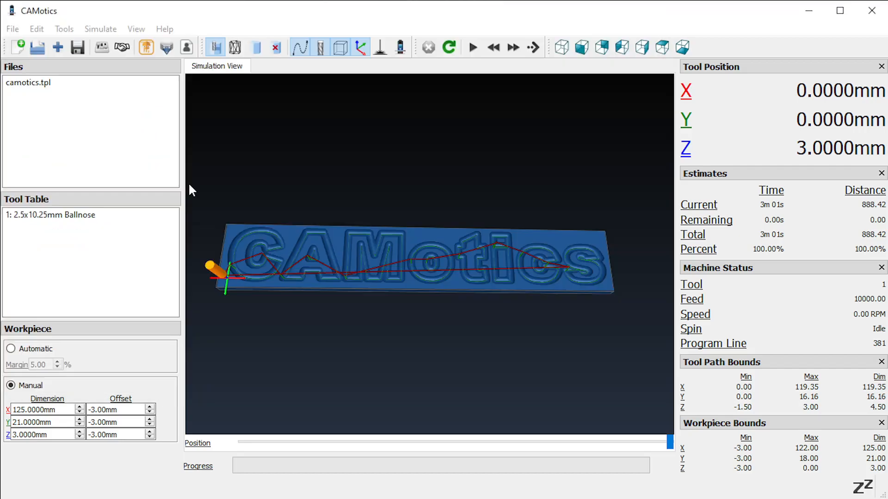
click(487, 303)
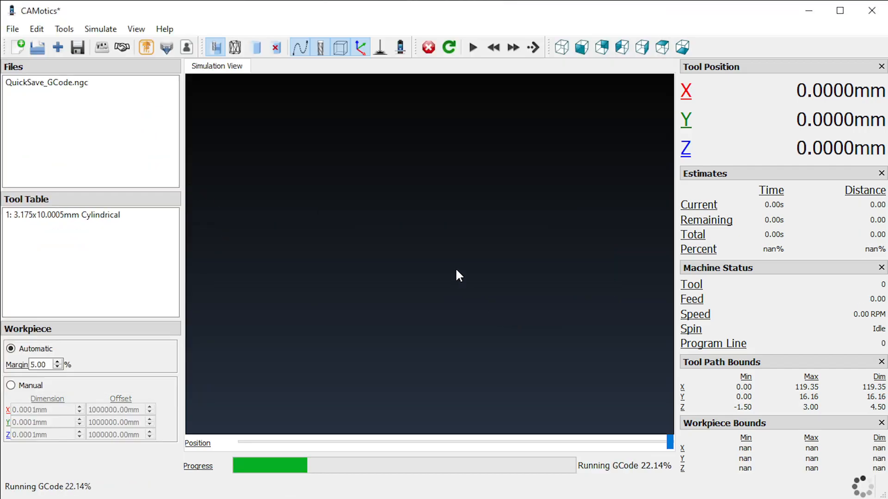
- Hide the toolpath lines and view the simulated cross plate from an angle
drag(421, 149, 416, 191)
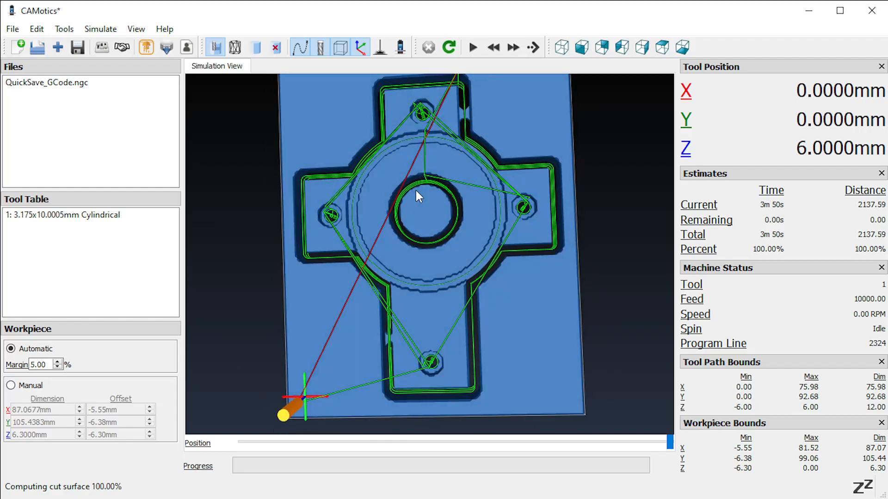
click(299, 49)
drag(421, 277, 447, 281)
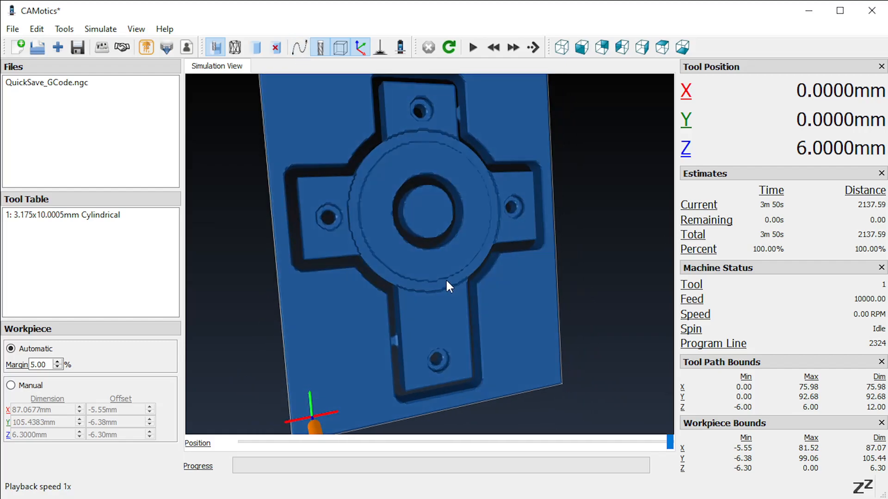
- Choose a finer simulation resolution in the settings and save them
click(36, 28)
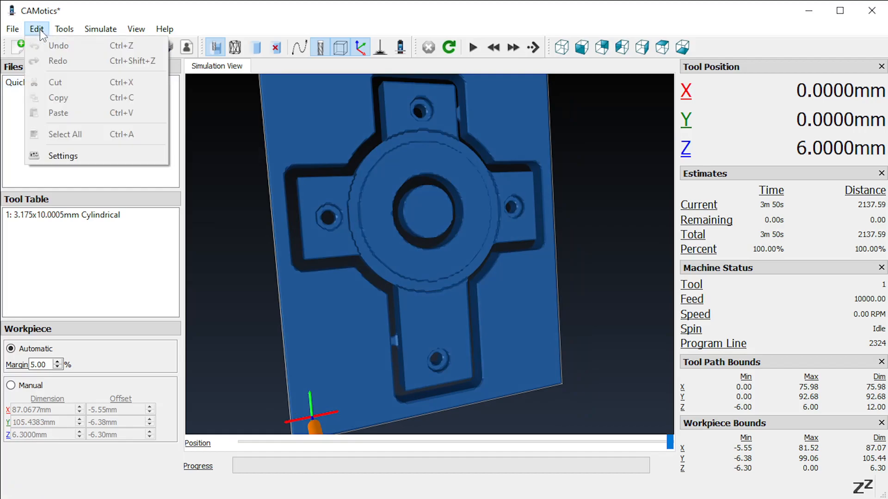
click(60, 155)
click(372, 146)
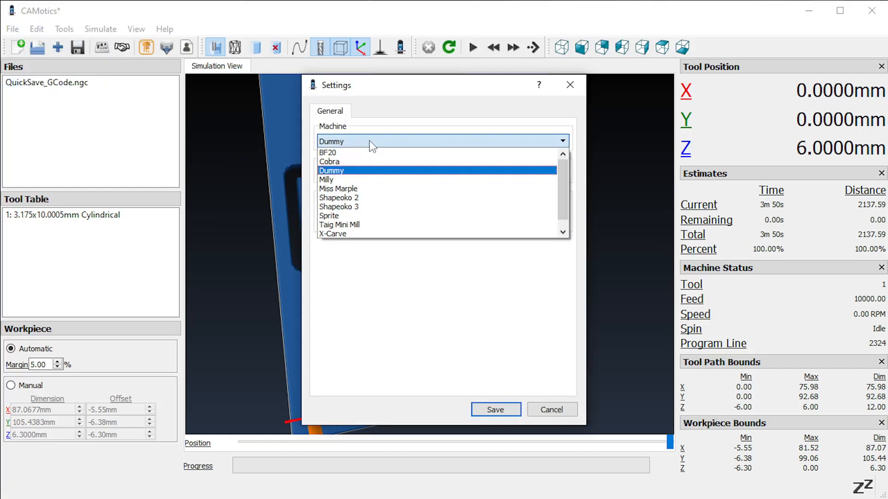
click(397, 110)
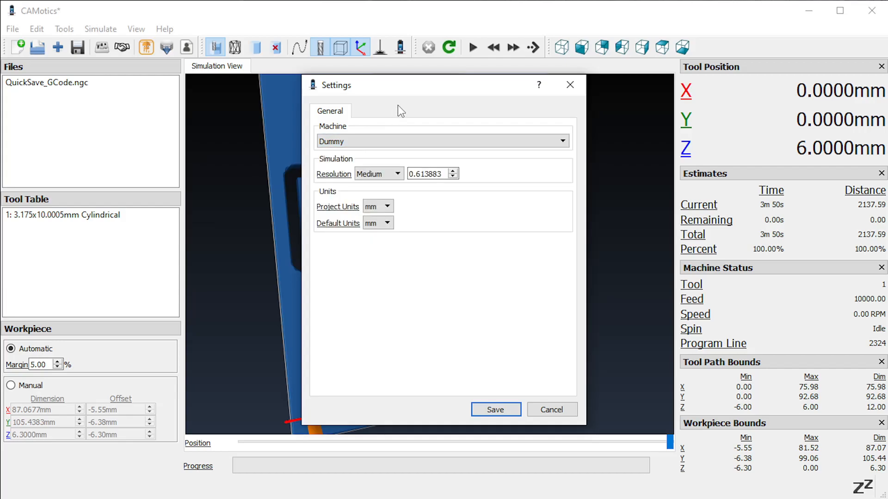
click(396, 174)
click(388, 212)
click(485, 411)
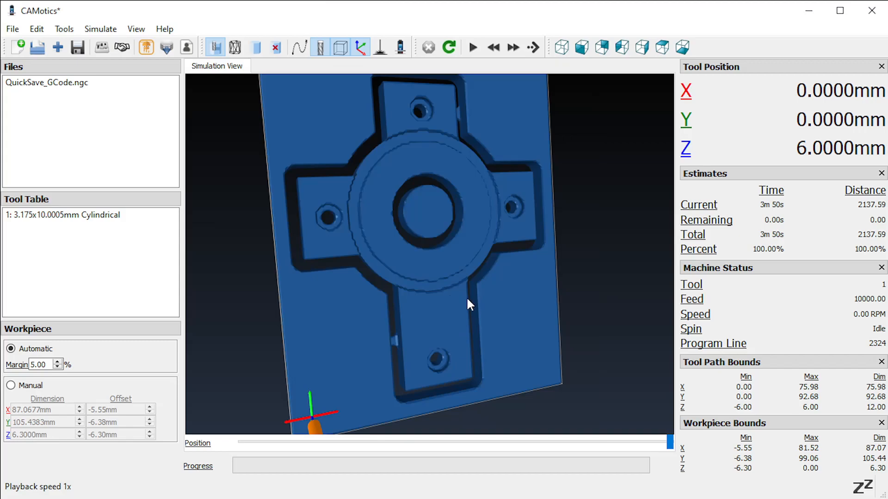
- Set the automatic workpiece margin to 0% and rerun the simulation of the cross plate
click(57, 368)
click(57, 368)
click(57, 368)
click(57, 367)
click(57, 367)
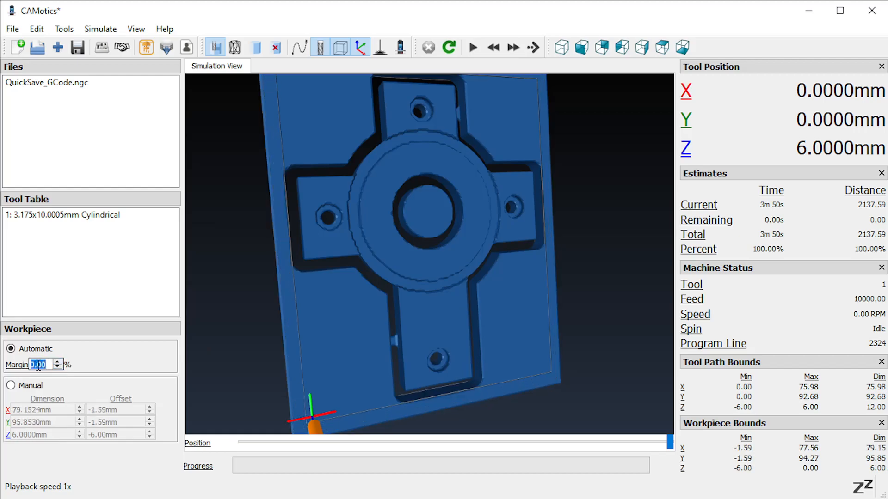
drag(339, 307, 317, 304)
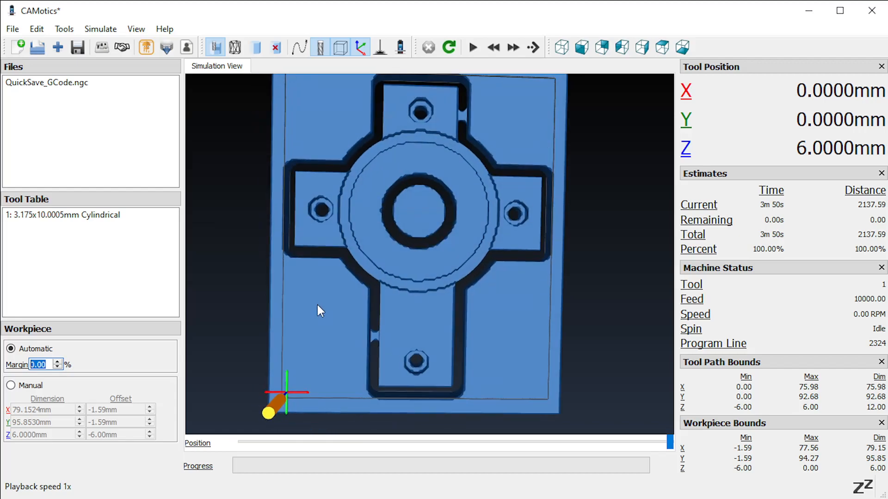
click(448, 47)
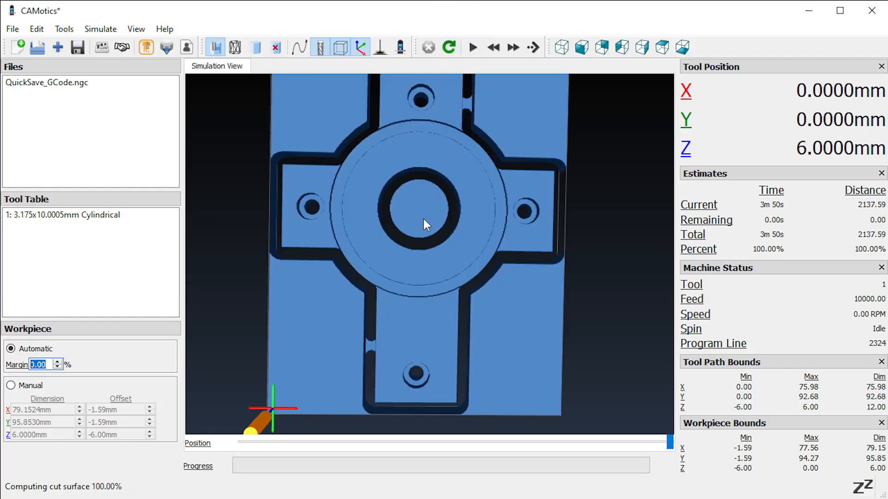
mouse_move(423, 219)
mouse_down()
mouse_move(436, 195)
mouse_move(455, 199)
mouse_move(436, 203)
mouse_move(432, 232)
mouse_move(399, 211)
mouse_move(435, 155)
mouse_move(439, 174)
mouse_move(423, 219)
mouse_up()
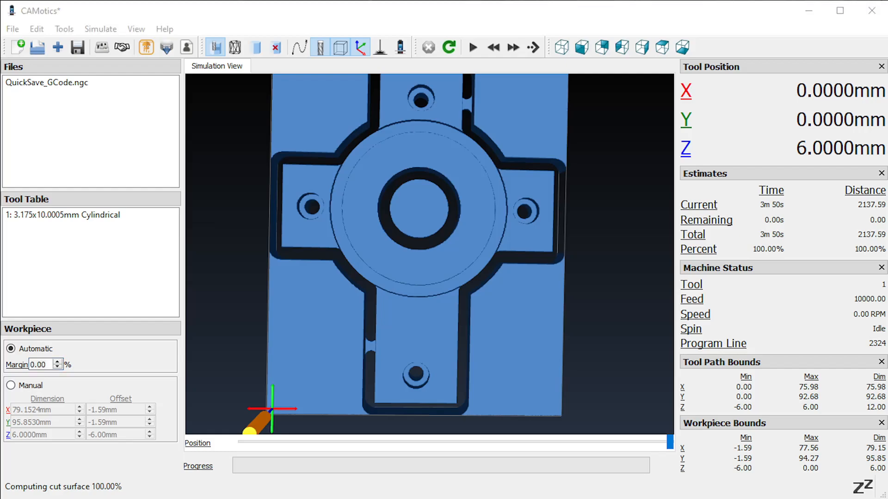
- Switch to GatorCAM and apply a tab height of 3.0 to the profile 1 toolpath
key(alt+Tab)
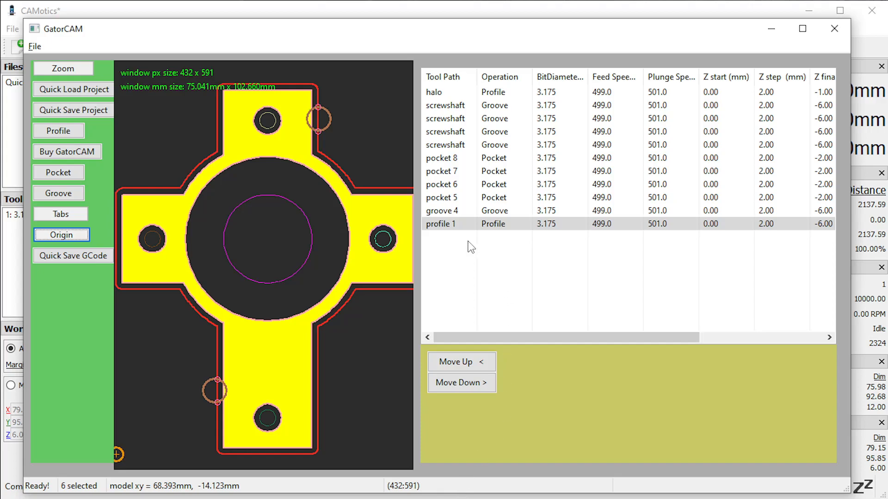
click(447, 227)
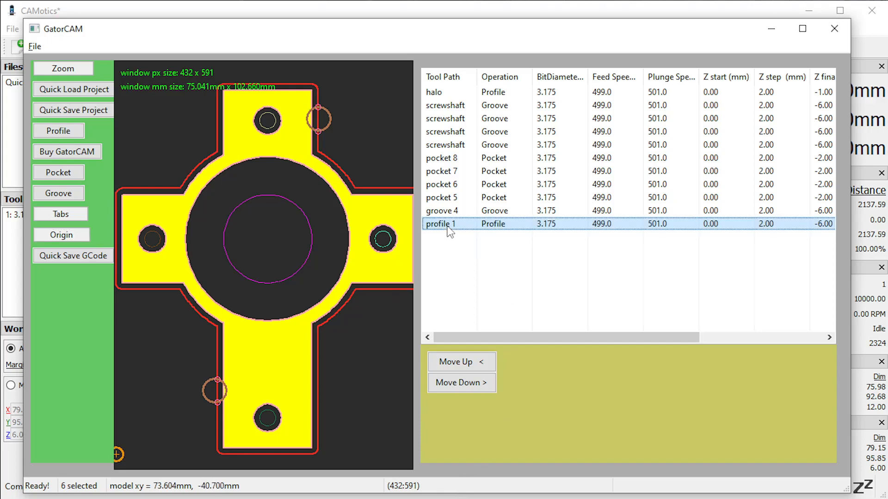
double_click(449, 224)
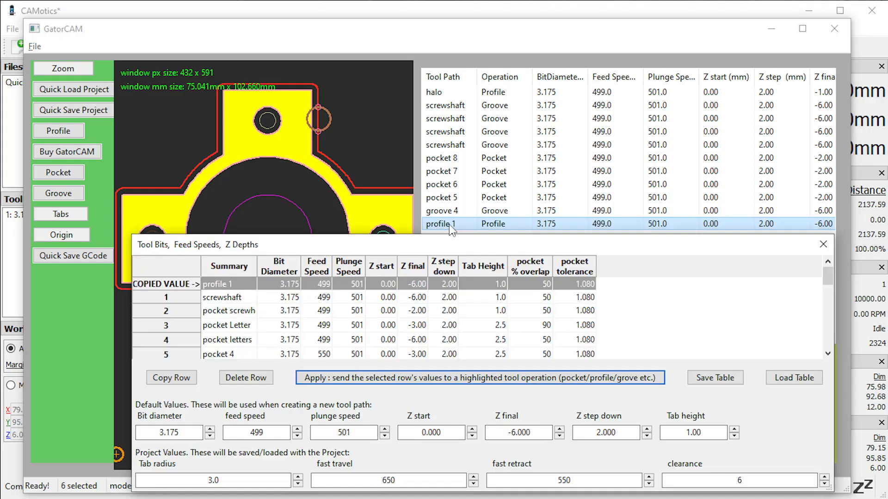
click(501, 284)
click(494, 288)
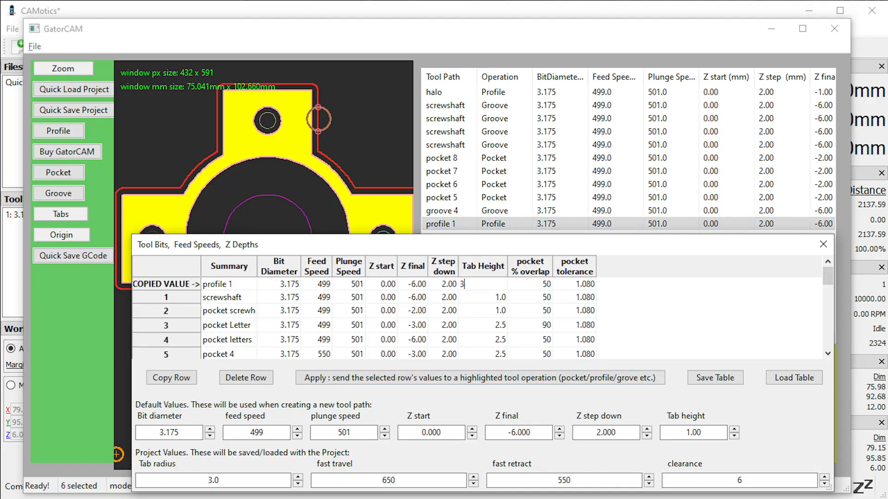
text(3)
click(166, 287)
click(307, 377)
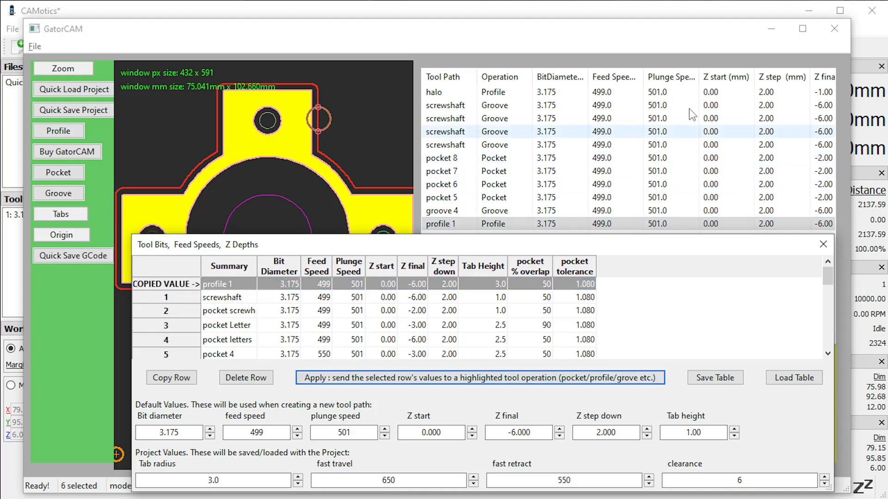
click(708, 37)
drag(583, 340, 668, 340)
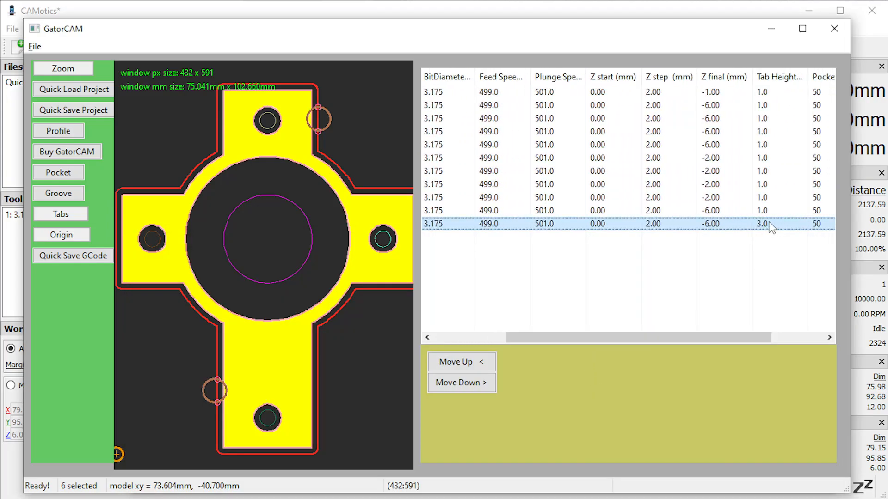
- Quick-save the G-code again, switch to CAMotics and rerun the simulation to examine the holding tabs
click(98, 257)
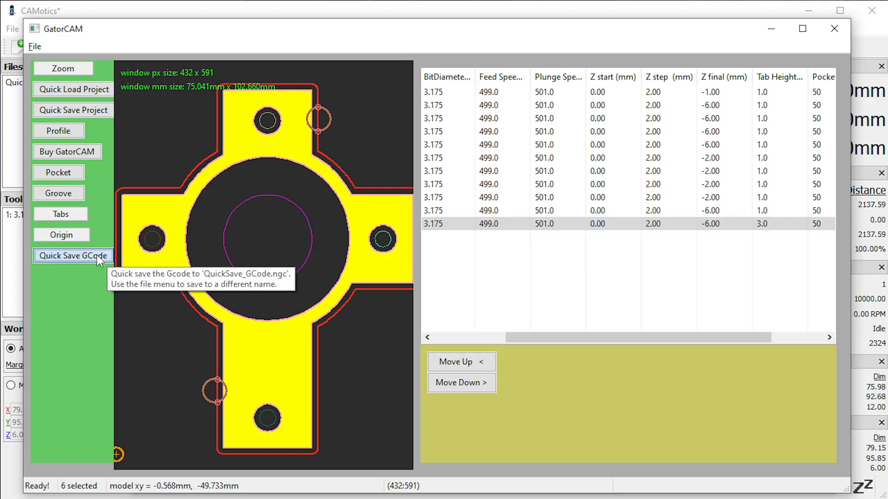
click(14, 245)
click(448, 47)
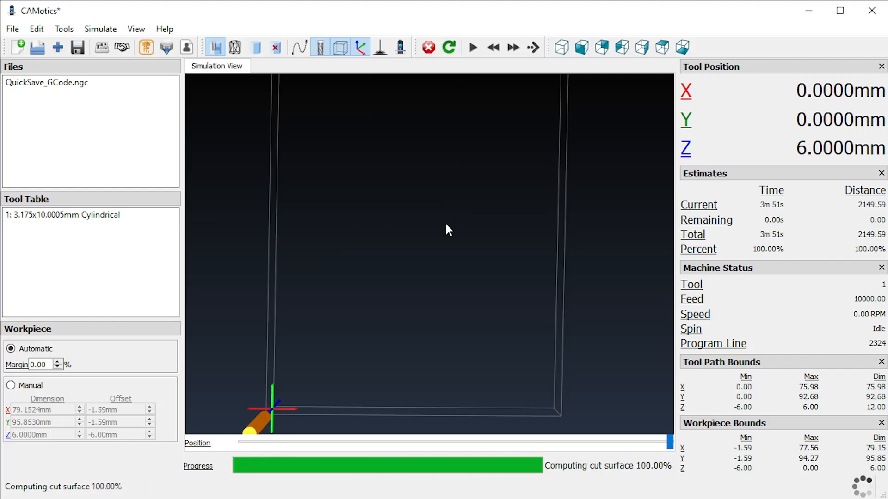
mouse_move(369, 292)
mouse_down()
mouse_move(407, 299)
mouse_move(402, 340)
mouse_move(342, 317)
mouse_move(351, 265)
mouse_move(384, 227)
mouse_move(389, 259)
mouse_move(377, 293)
mouse_up()
mouse_move(470, 221)
mouse_down()
mouse_move(478, 214)
mouse_move(452, 224)
mouse_move(508, 220)
mouse_move(491, 227)
mouse_move(475, 205)
mouse_up()
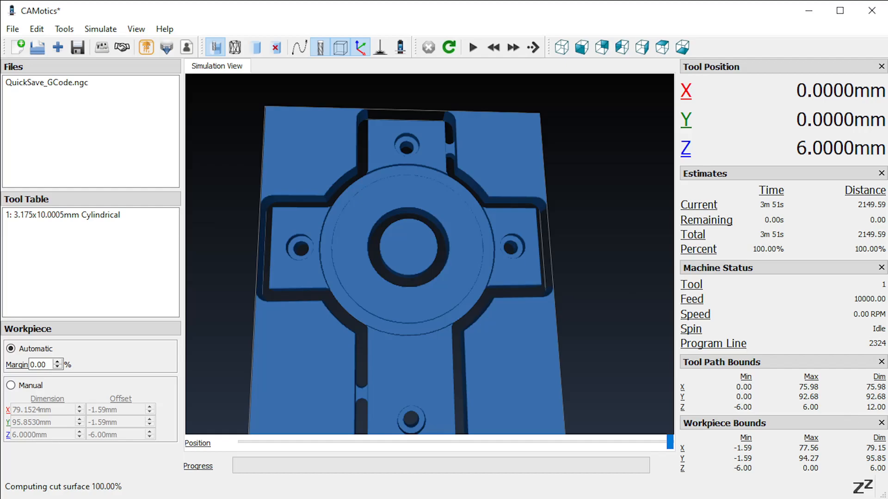
- Switch to GatorCAM and save the project as a .gat file in the cabinets folder
key(alt+Tab)
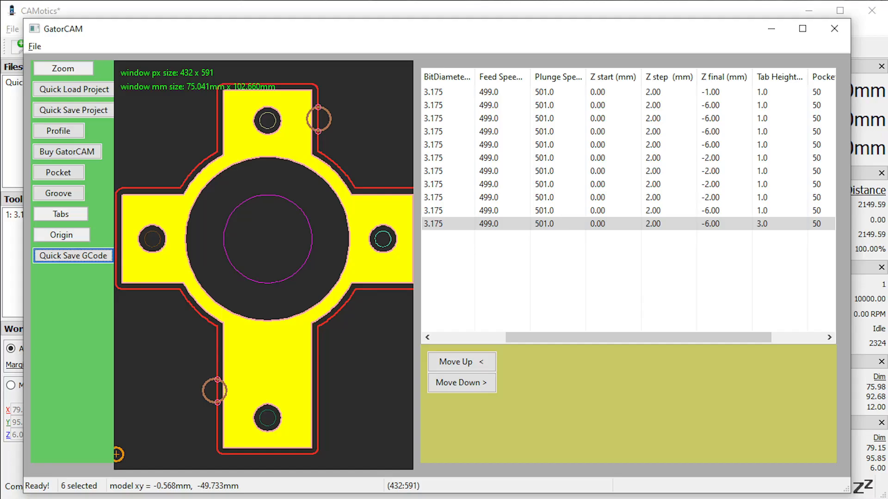
click(34, 47)
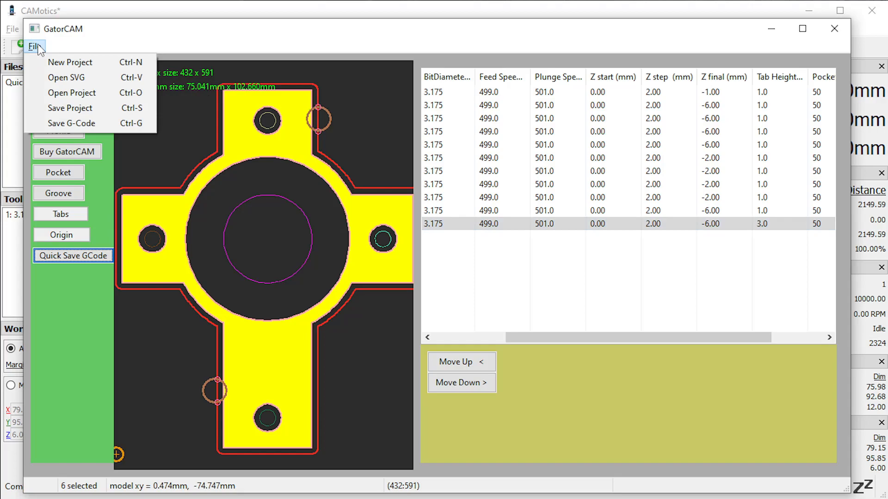
click(52, 108)
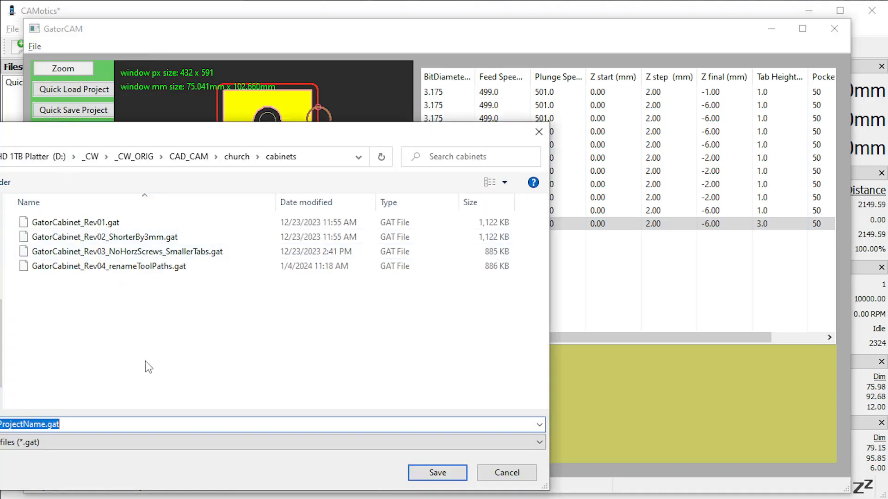
click(450, 474)
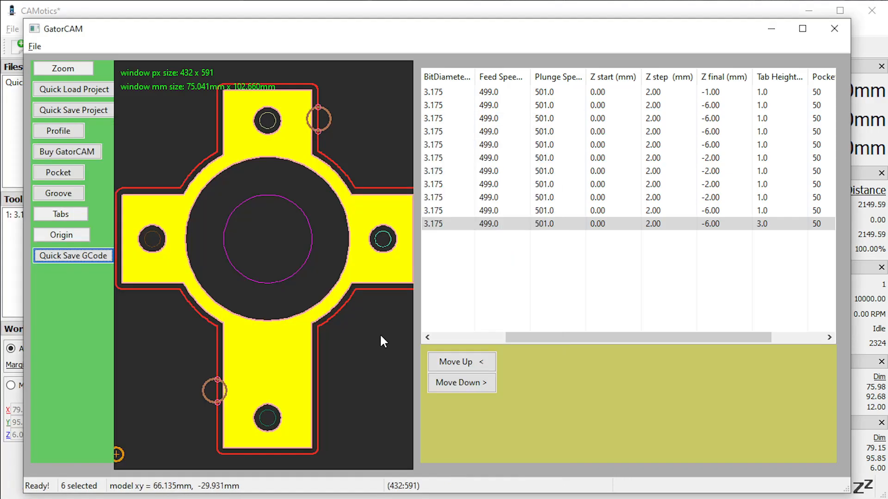
drag(516, 337, 424, 340)
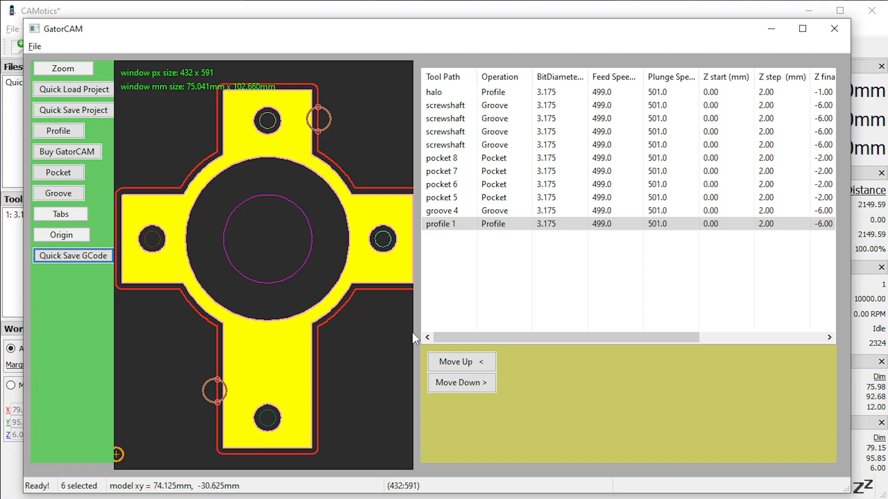
drag(388, 31, 420, 37)
drag(420, 35, 409, 35)
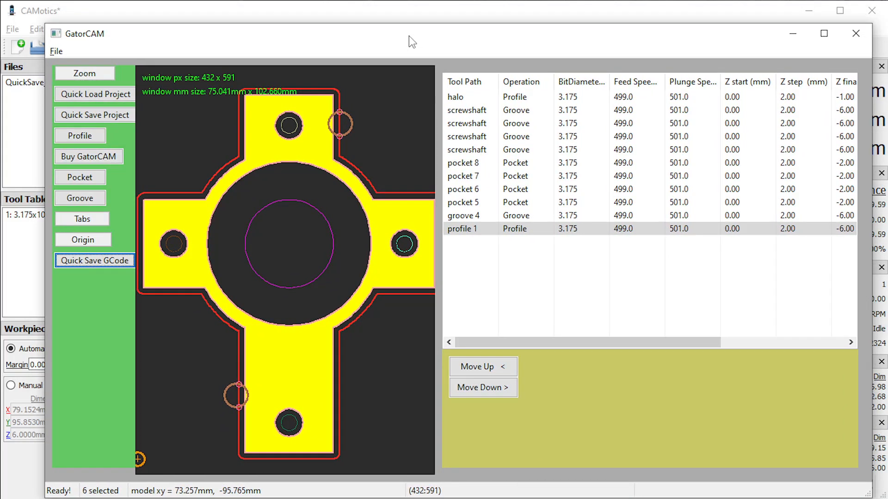